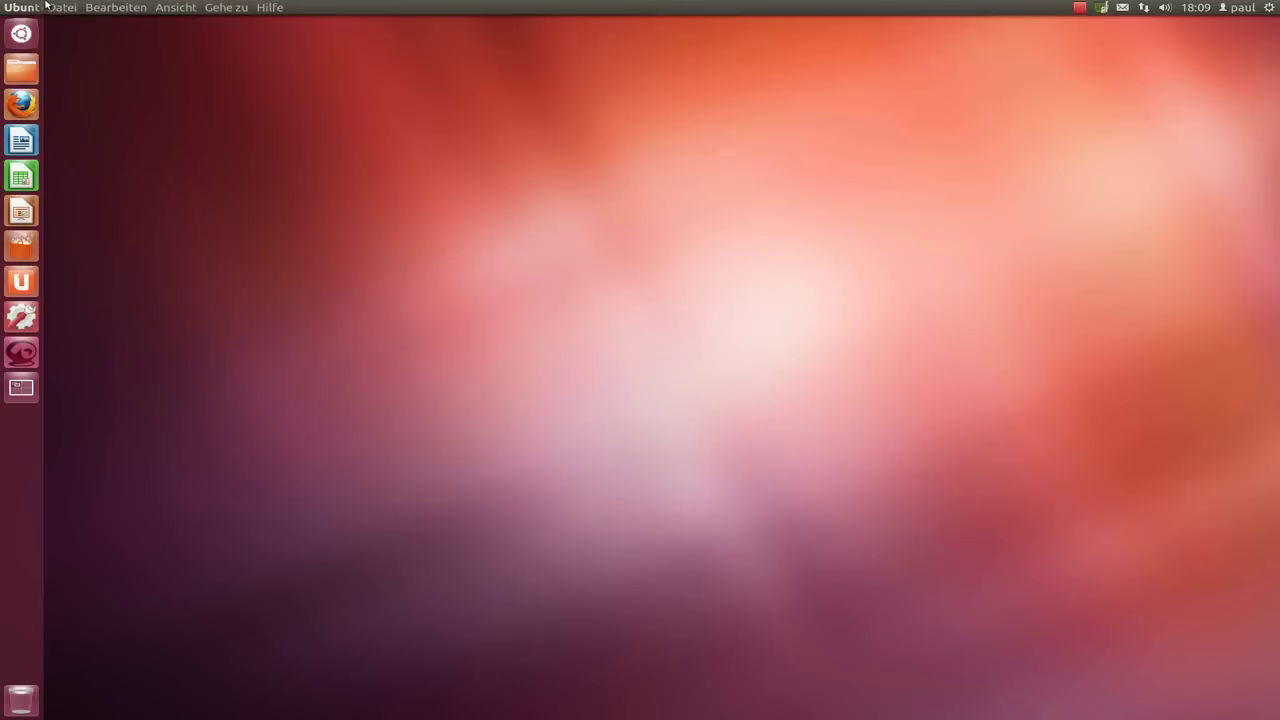
{"action": "left_click", "coordinate": [70, 7]}
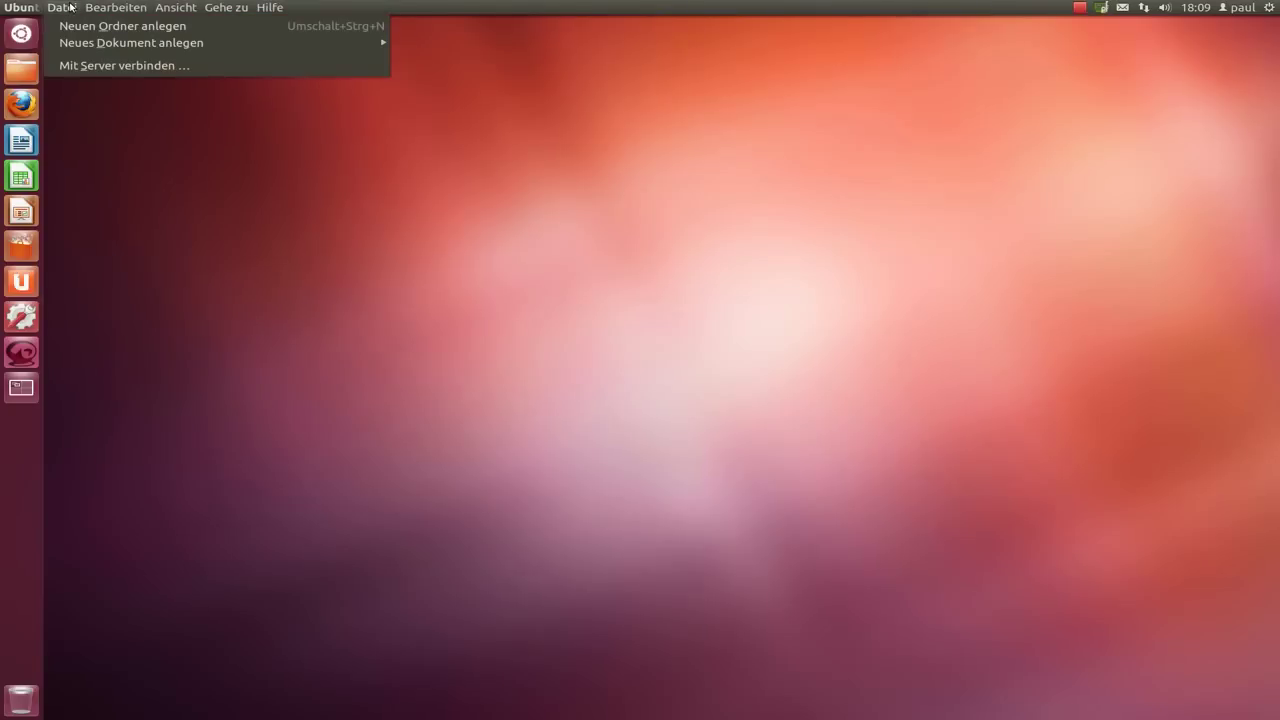
{"action": "mouse_move", "coordinate": [166, 8]}
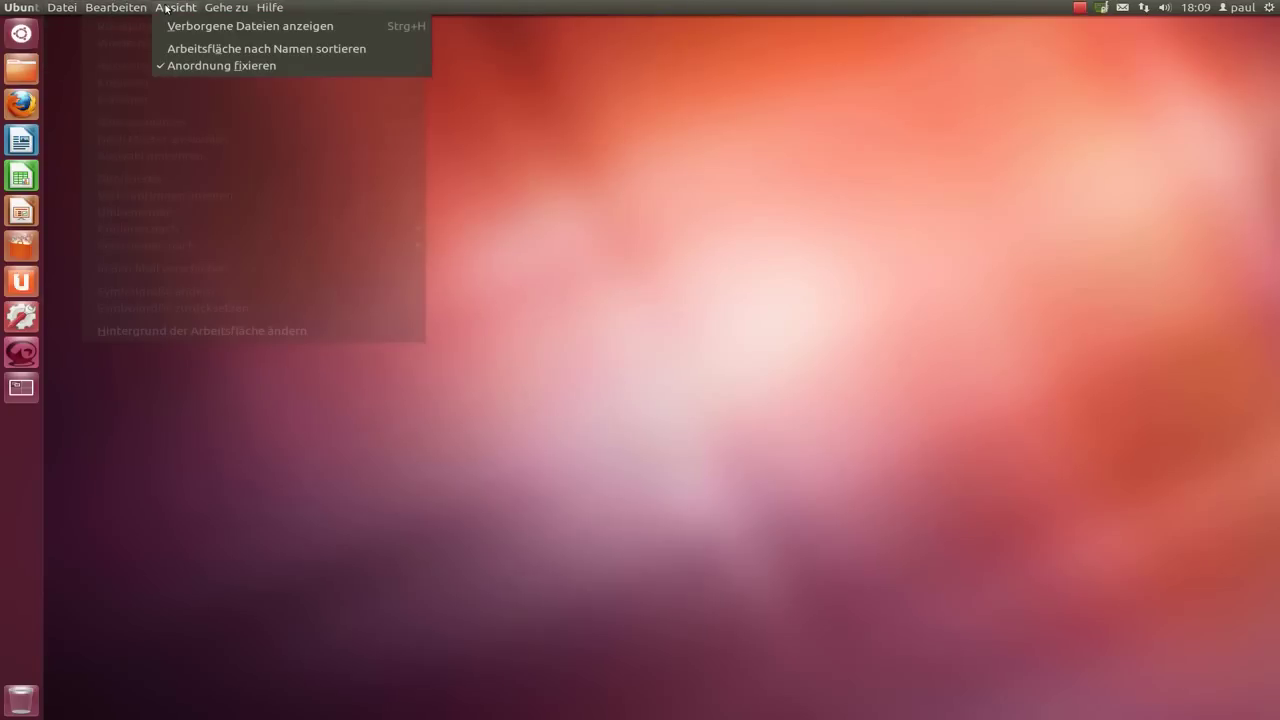
{"action": "mouse_move", "coordinate": [212, 14]}
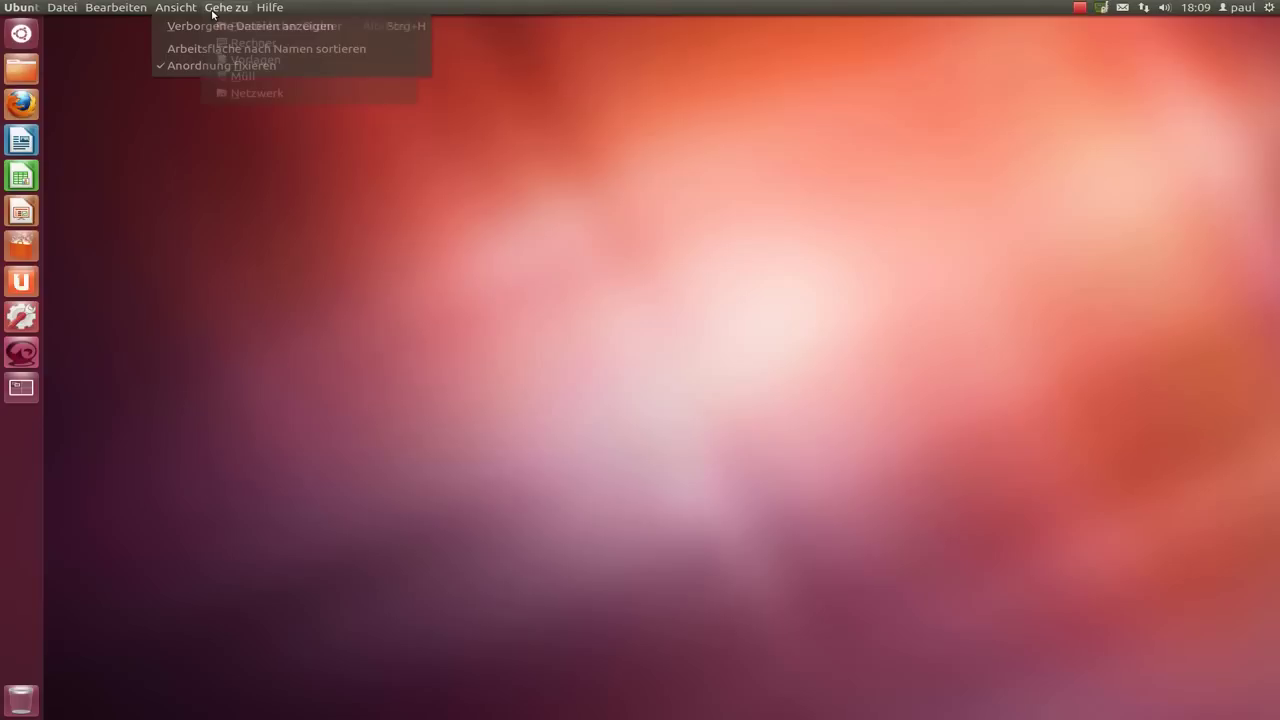
{"action": "left_click", "coordinate": [105, 53]}
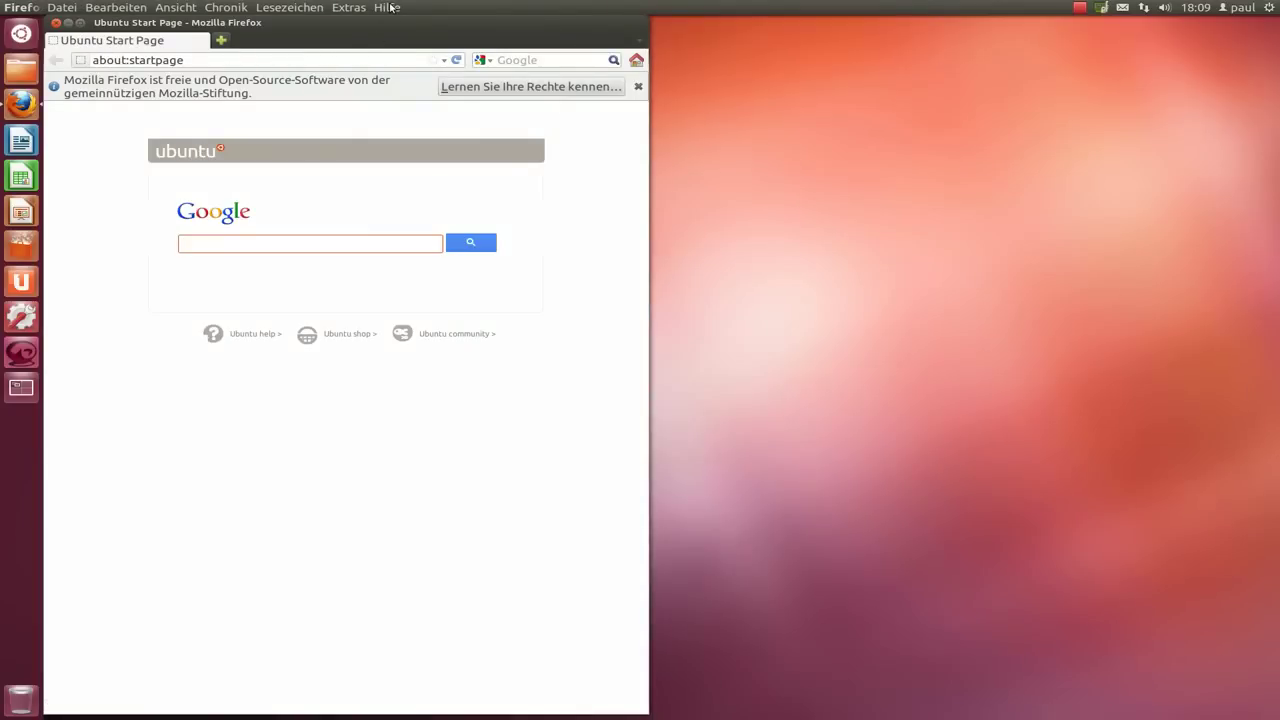
Check the Firefox version in its about window and close the browser
{"action": "left_click", "coordinate": [391, 8]}
{"action": "left_click", "coordinate": [418, 152]}
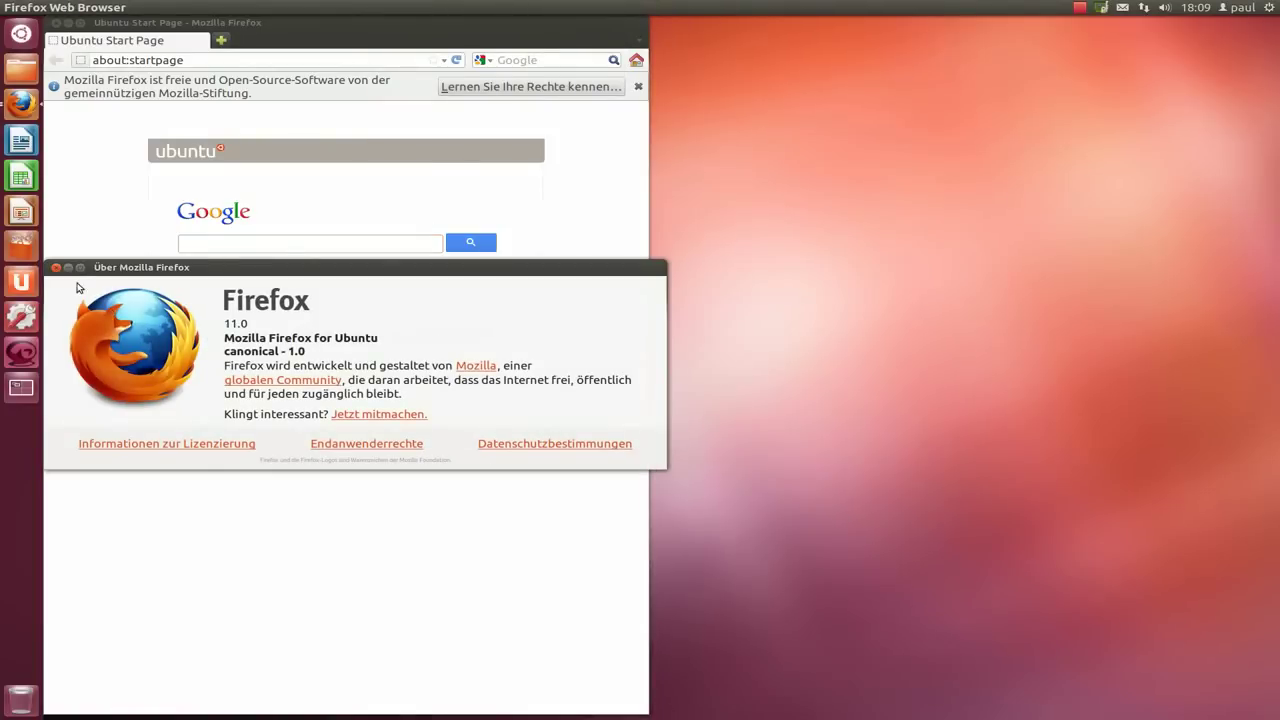
{"action": "left_click", "coordinate": [56, 267]}
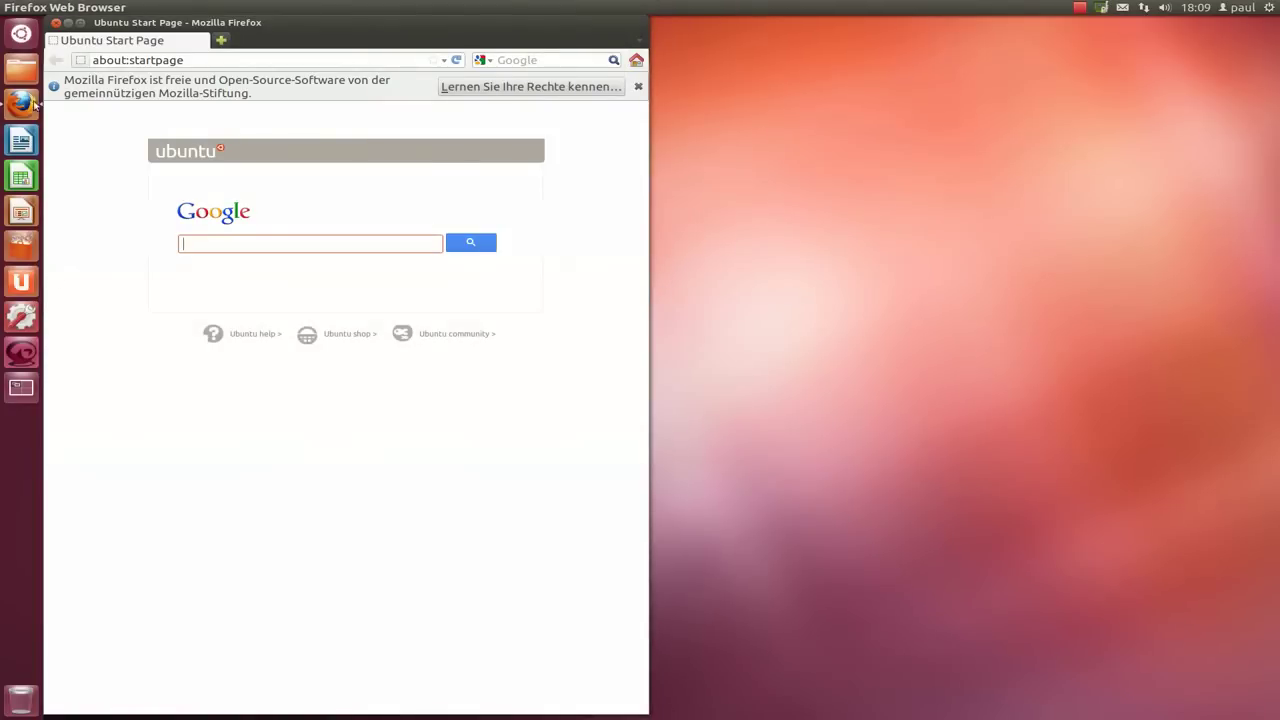
{"action": "left_click", "coordinate": [56, 22]}
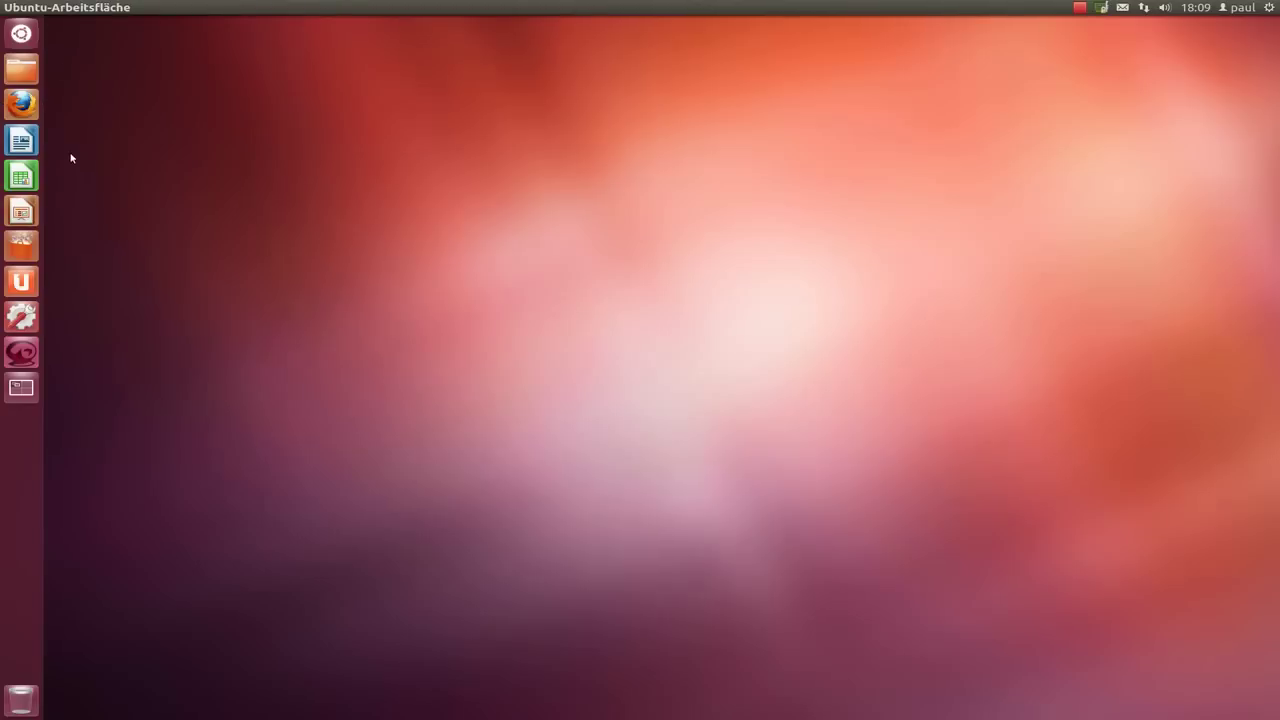
Launch LibreOffice Writer, check its version in the about window, and close the program
{"action": "left_click", "coordinate": [35, 144]}
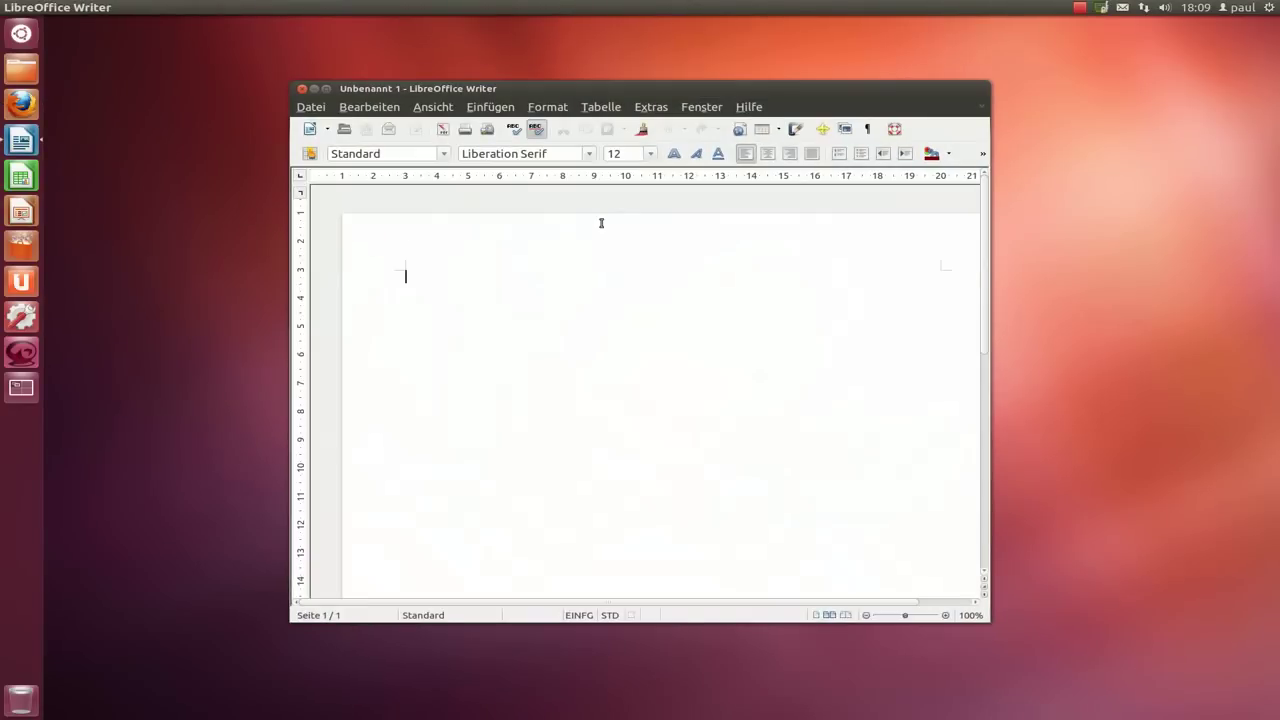
{"action": "left_click", "coordinate": [757, 112]}
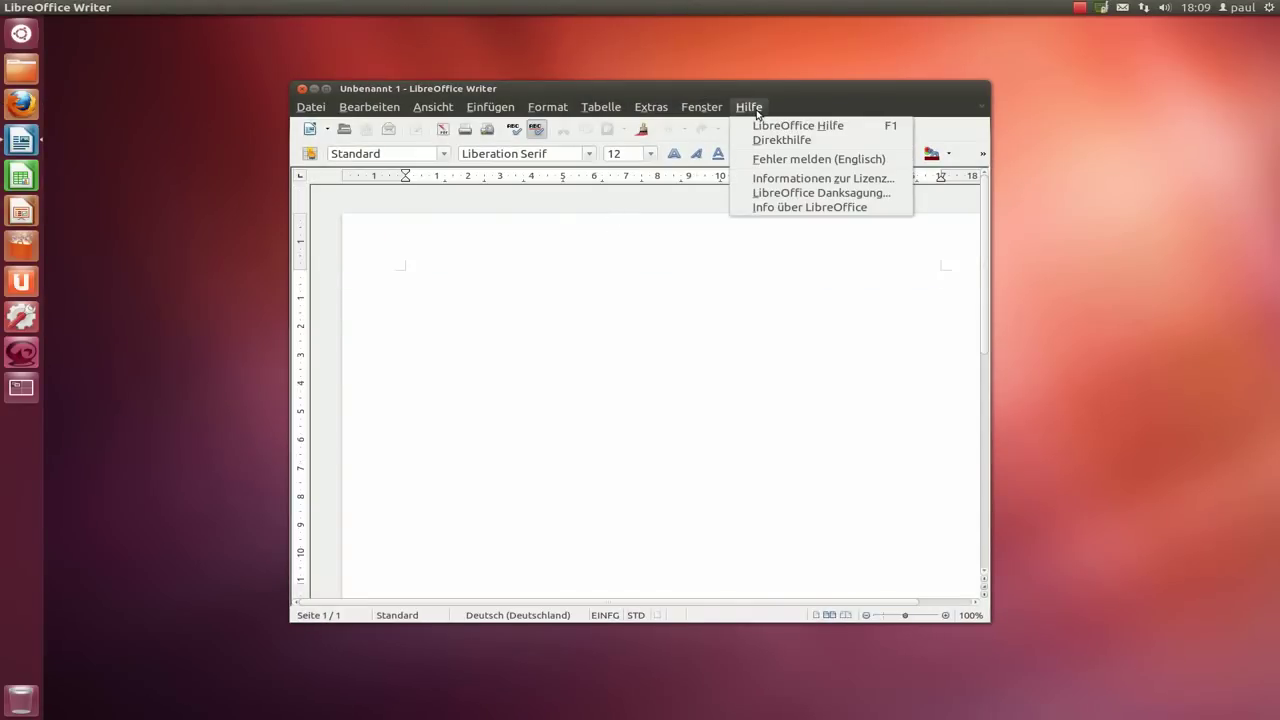
{"action": "left_click", "coordinate": [757, 208]}
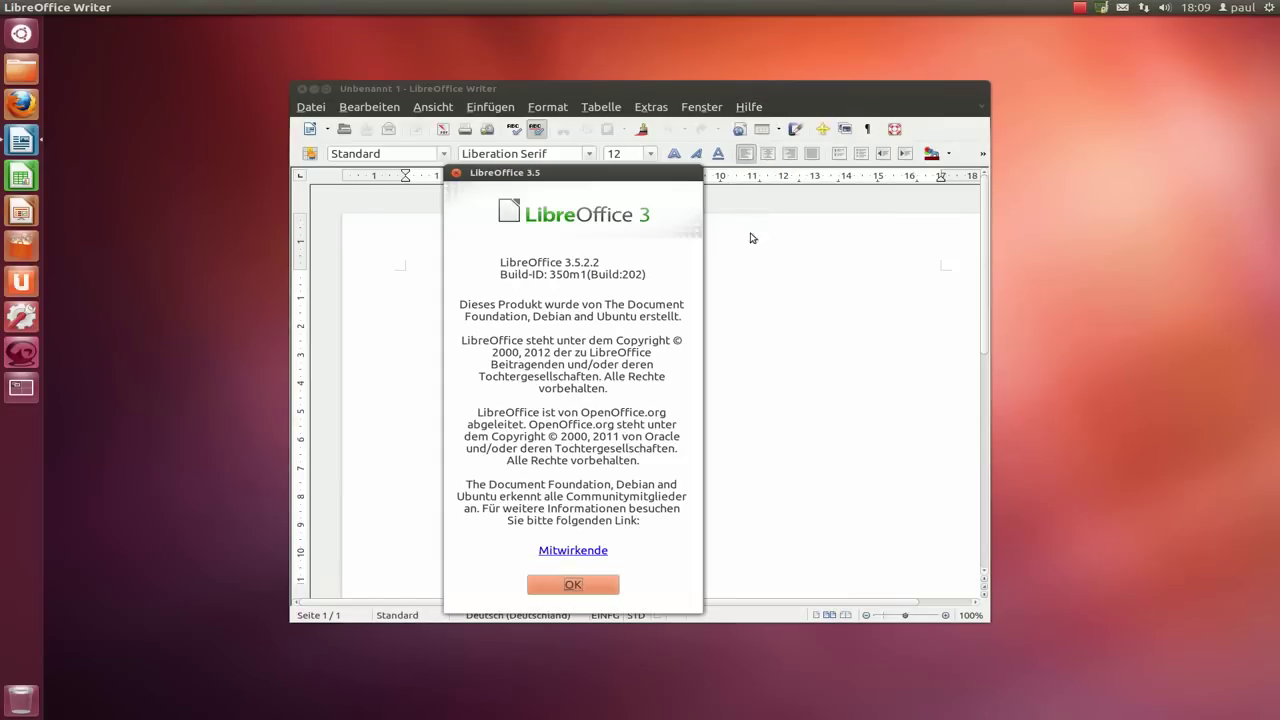
{"action": "left_click", "coordinate": [584, 589]}
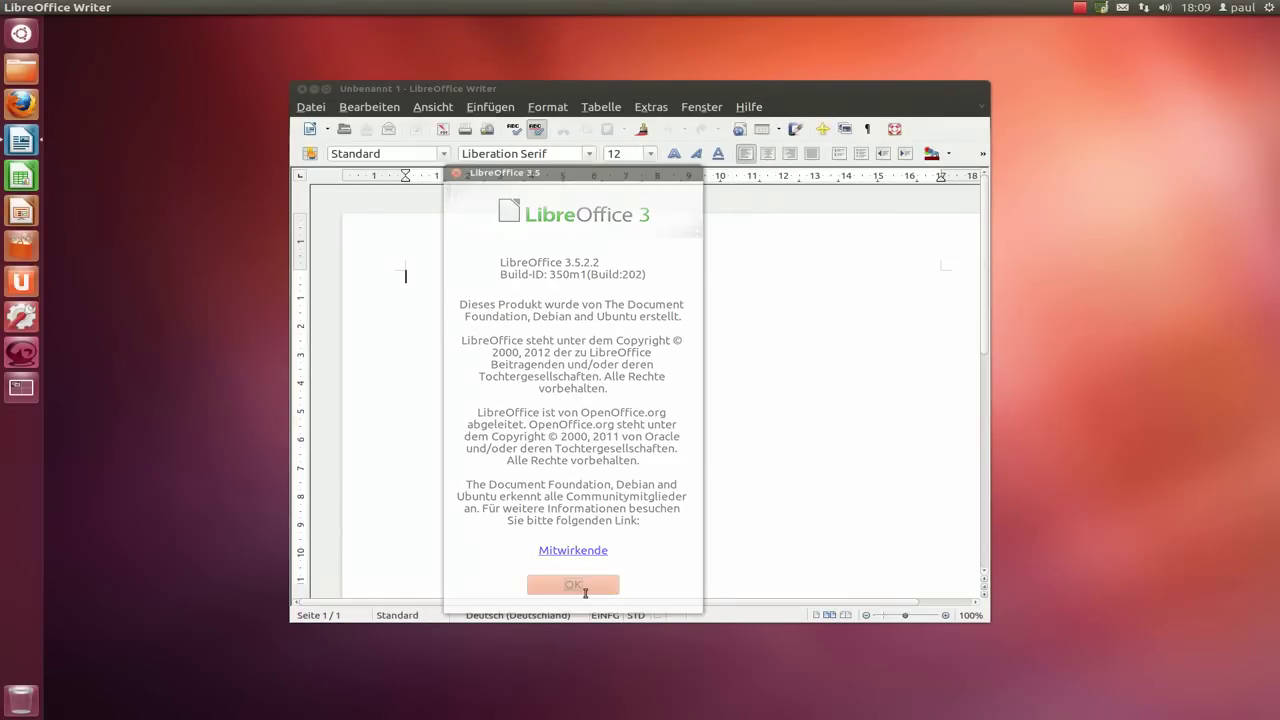
{"action": "left_click", "coordinate": [302, 90]}
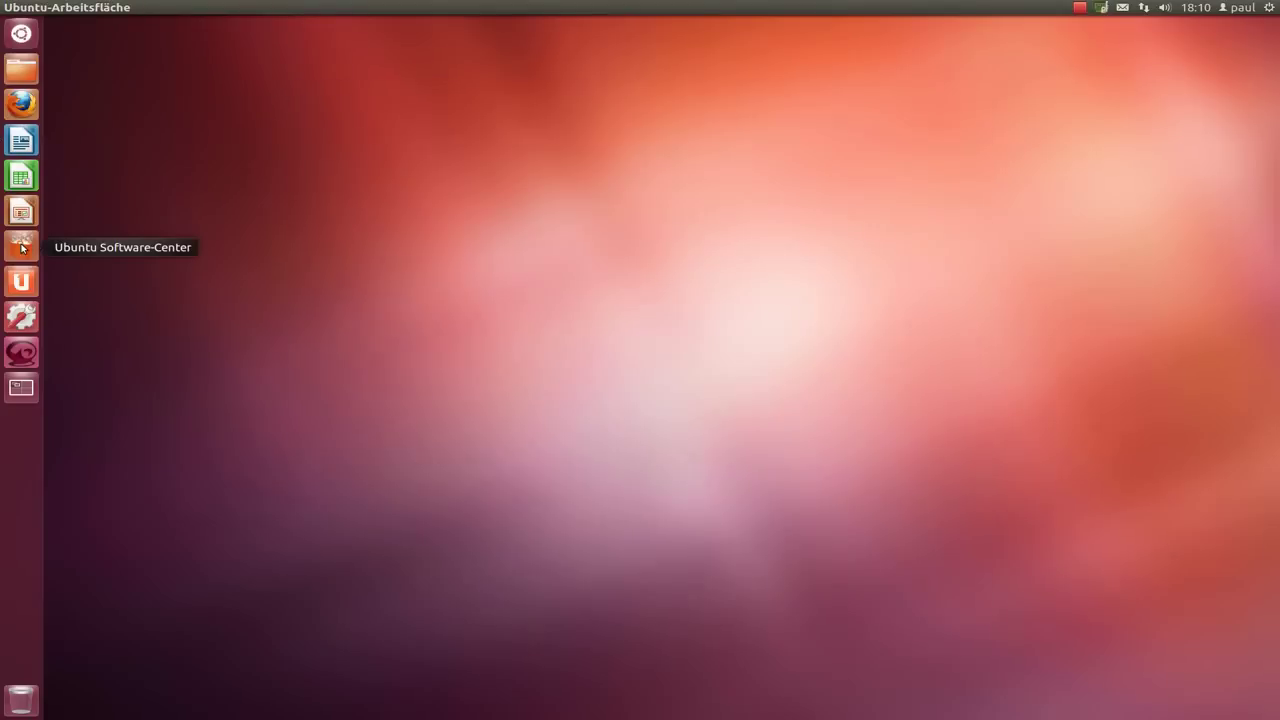
Open the Ubuntu Software-Center to view its start page, and close it
{"action": "left_click", "coordinate": [22, 247]}
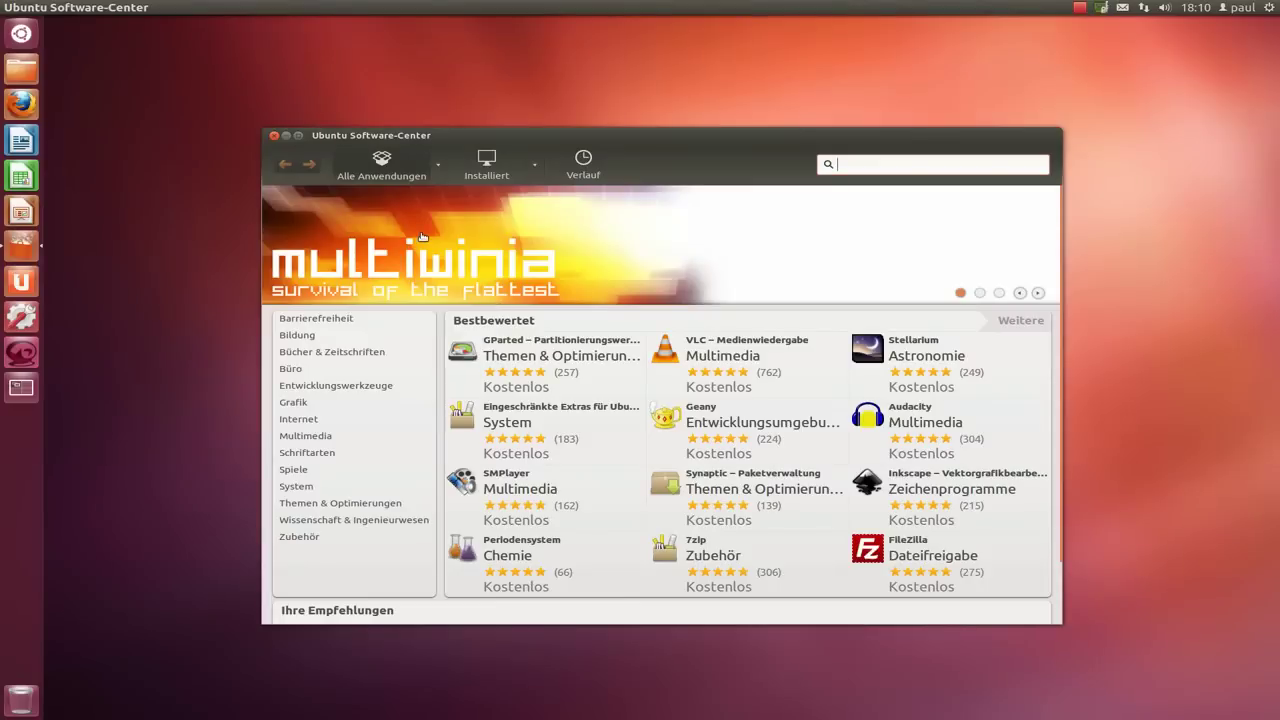
{"action": "left_click", "coordinate": [275, 136]}
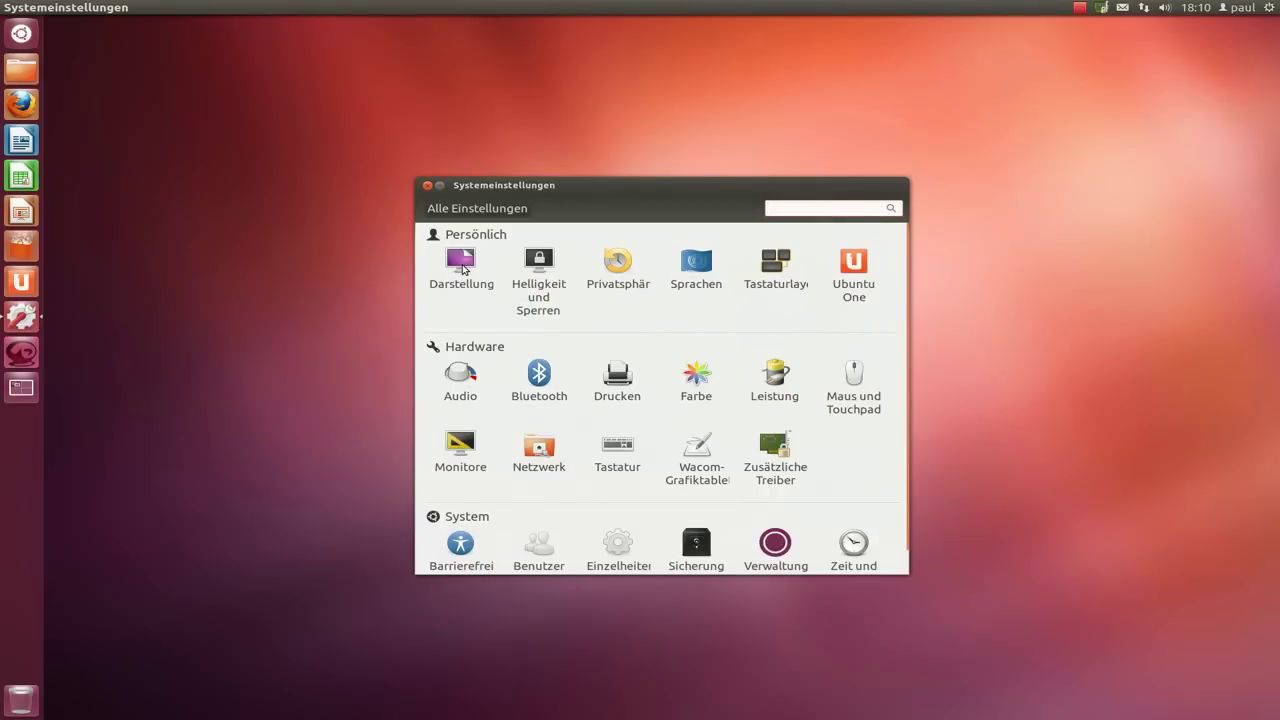
Open the Darstellung settings and set the launcher icon size to 64
{"action": "left_click", "coordinate": [463, 269]}
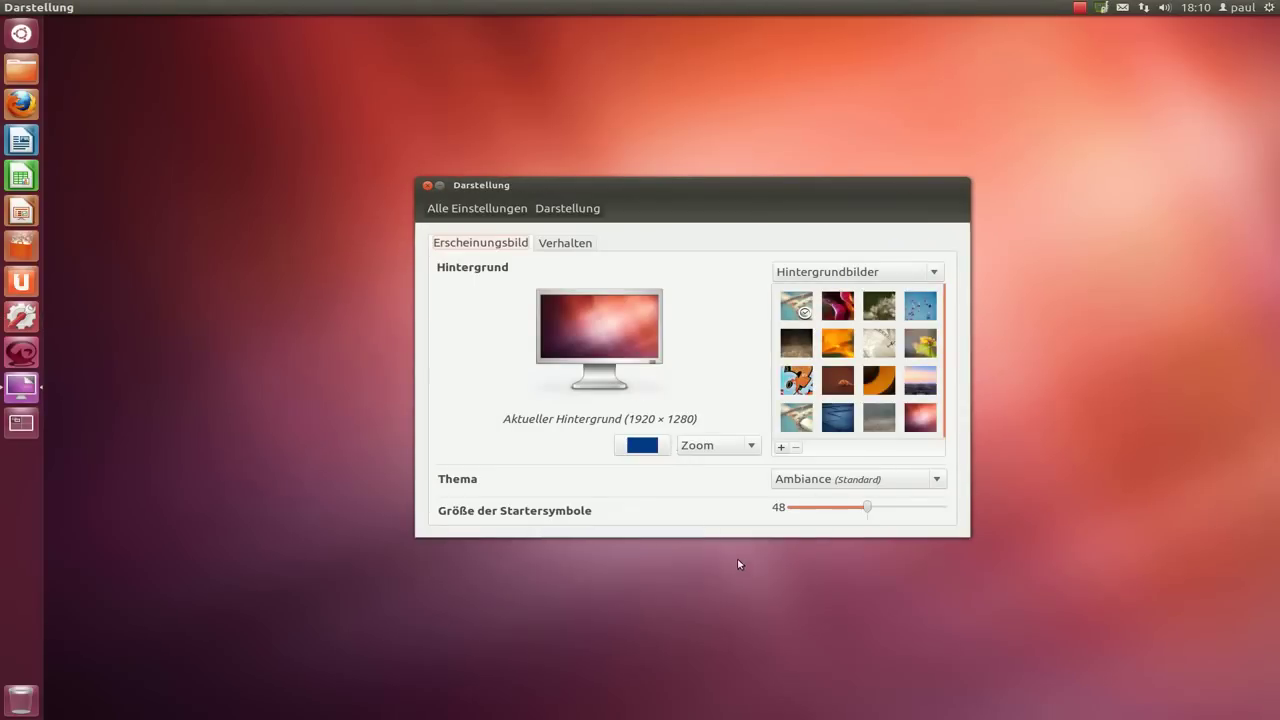
{"action": "left_click_drag", "start_coordinate": [869, 510], "coordinate": [944, 509]}
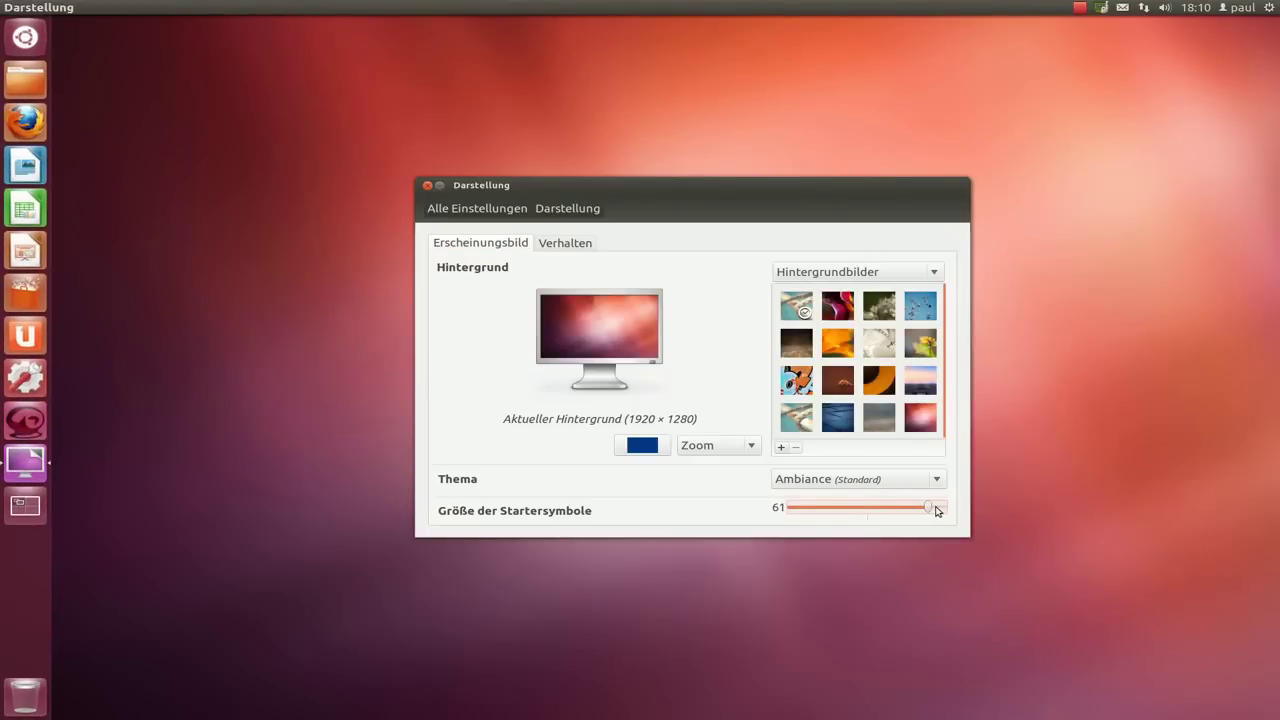
Try the High Contrast theme and switch back to Ambiance
{"action": "left_click", "coordinate": [876, 483]}
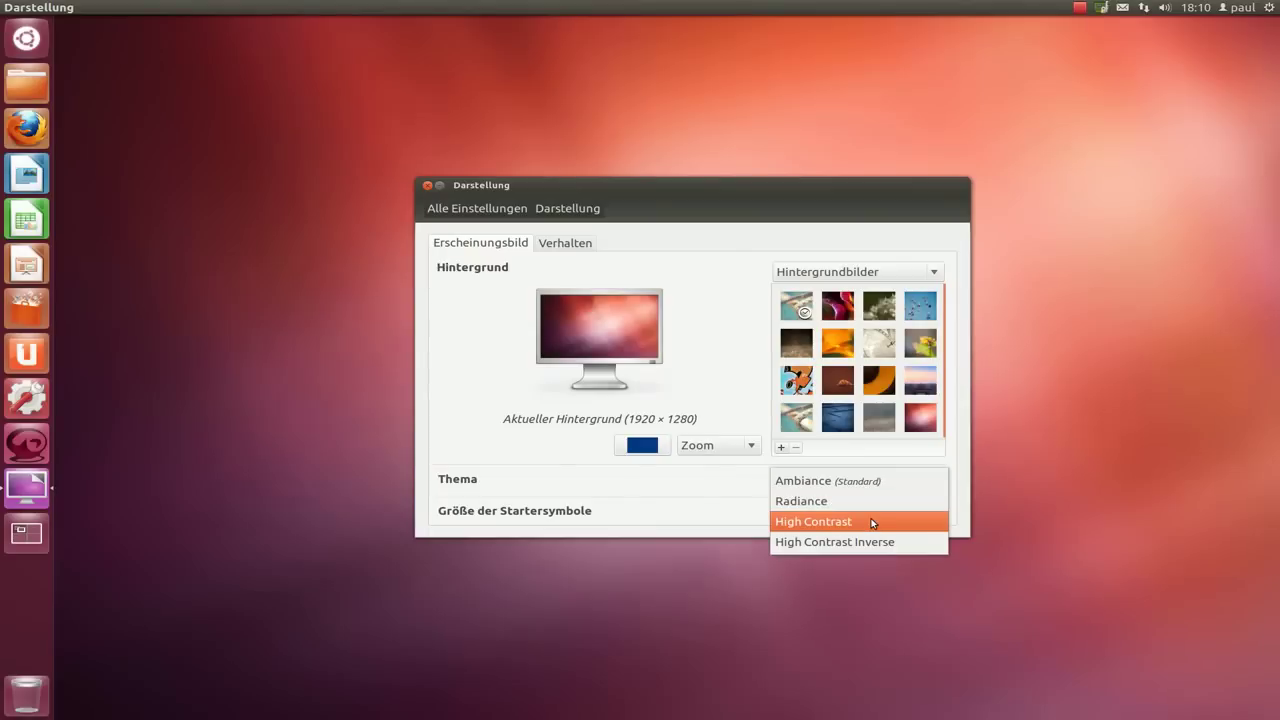
{"action": "key", "text": "Escape"}
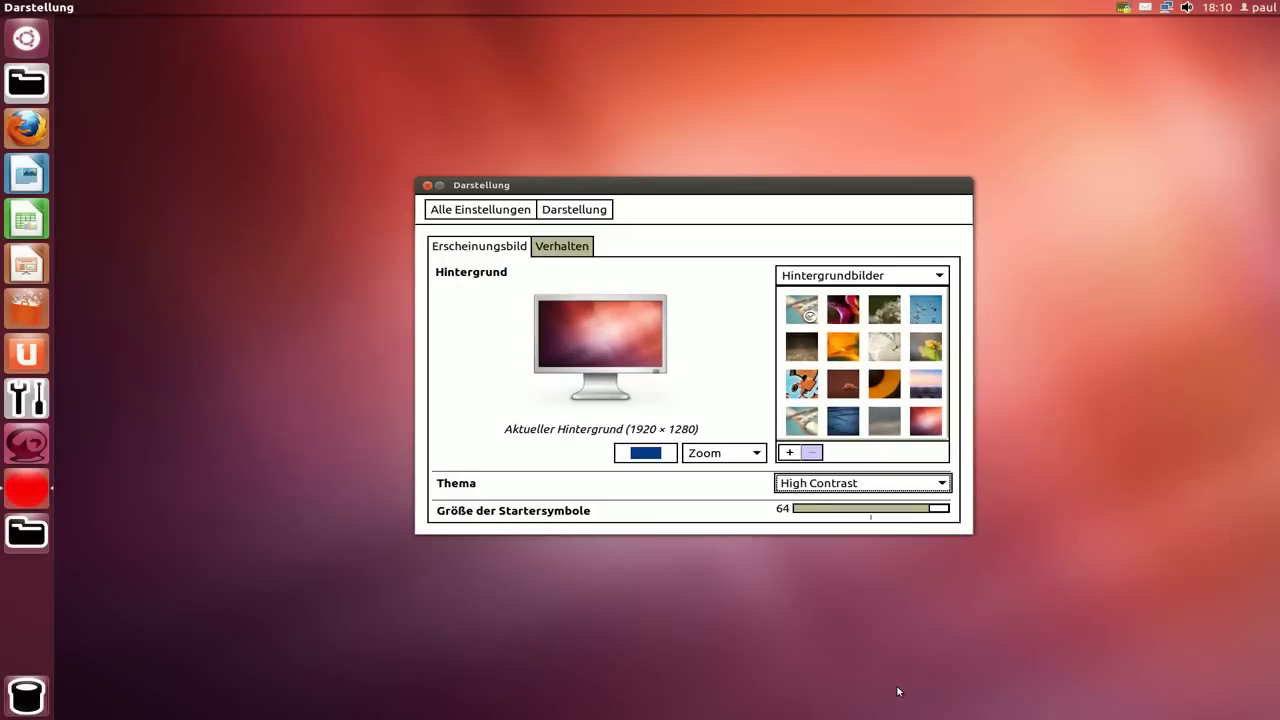
{"action": "left_click", "coordinate": [875, 486]}
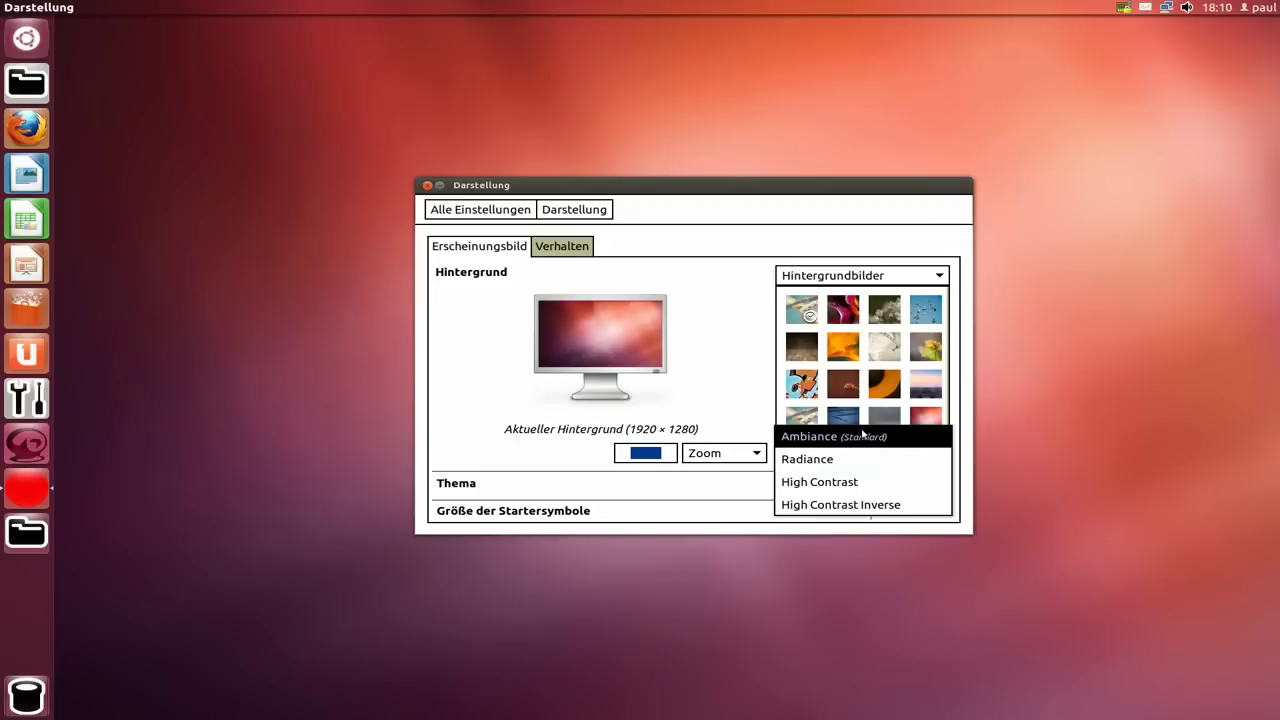
{"action": "left_click", "coordinate": [863, 437]}
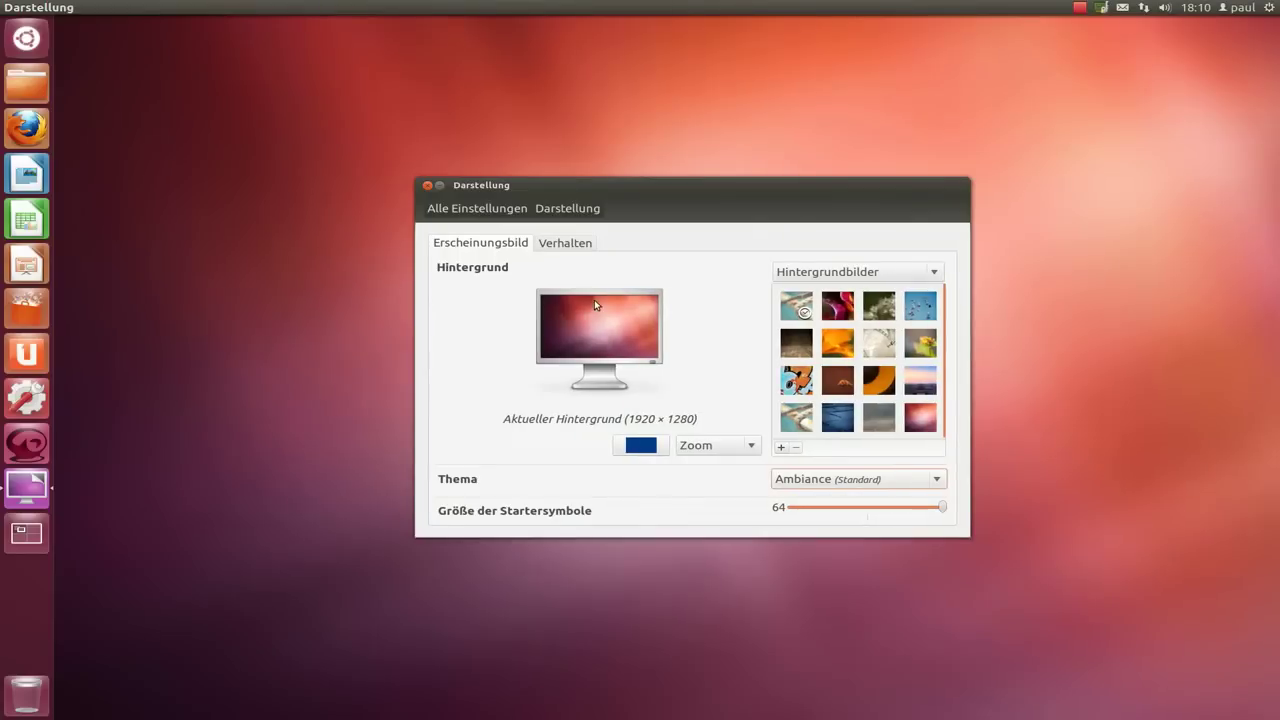
View the launcher's auto-hide options under Verhalten and return to the settings overview
{"action": "left_click", "coordinate": [570, 245]}
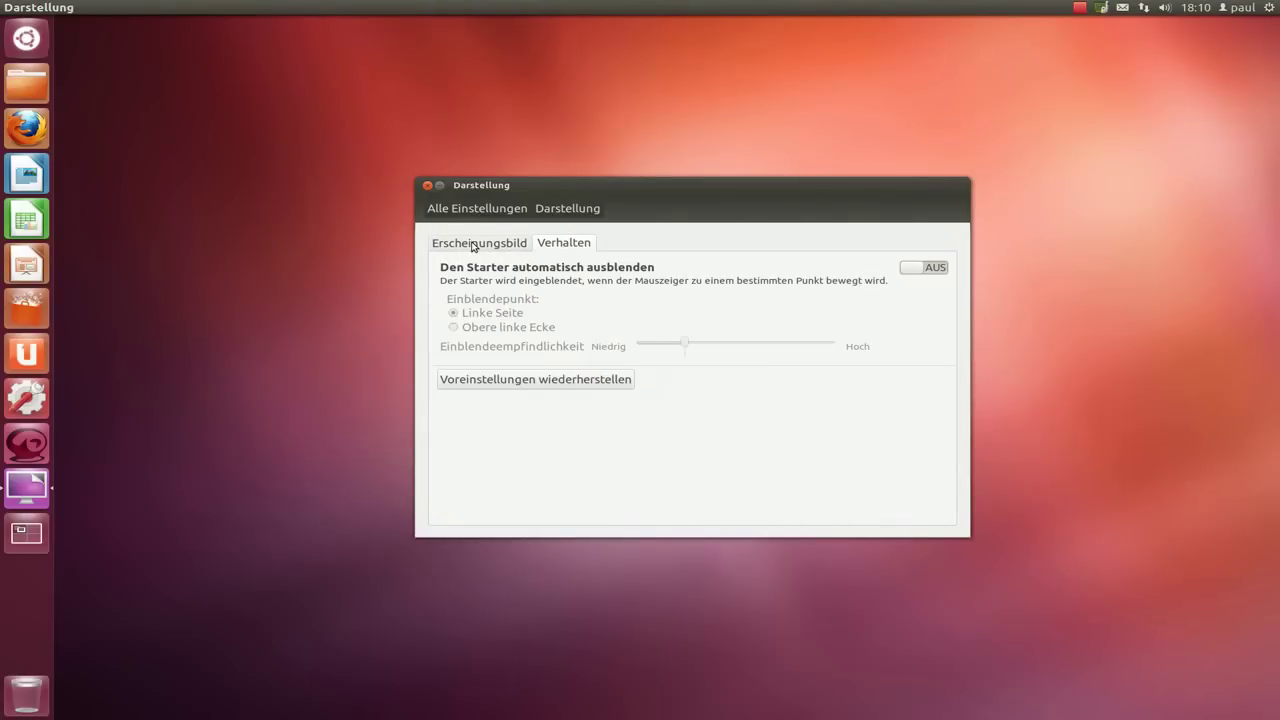
{"action": "left_click", "coordinate": [478, 210]}
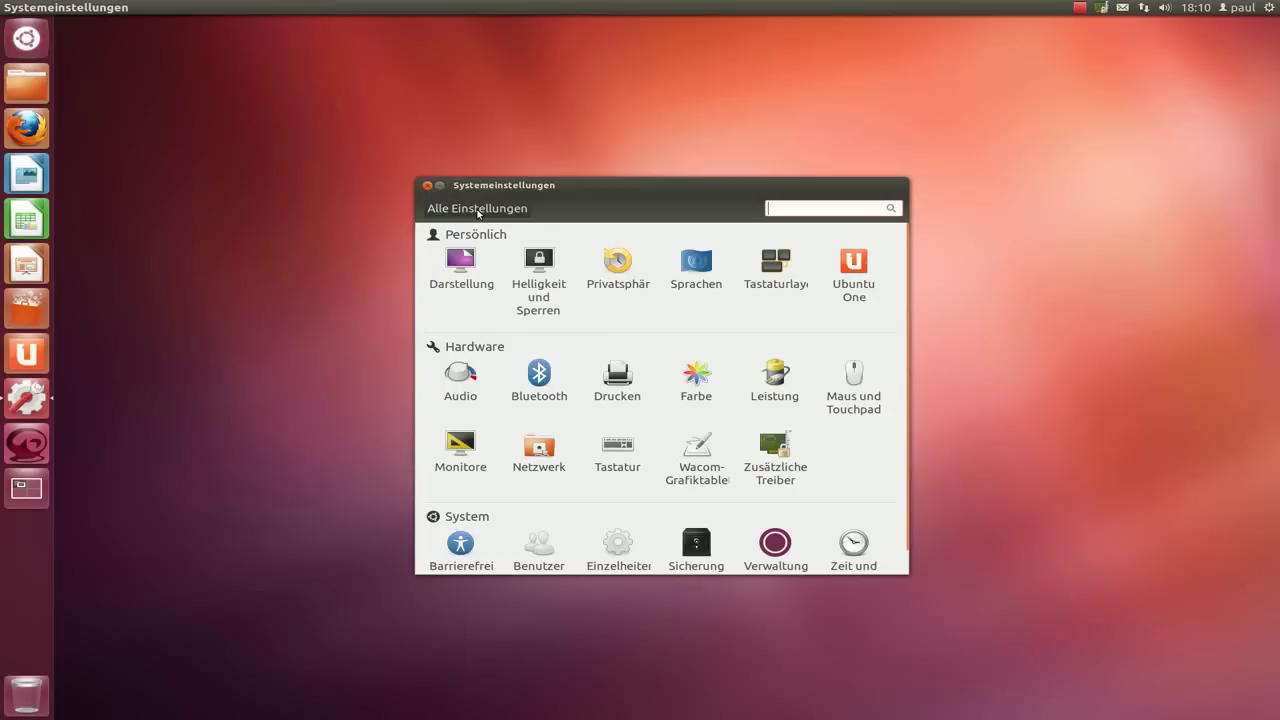
Review the Privatsphäre settings for recent activity, files, applications and diagnostics, and return to the settings overview
{"action": "left_click", "coordinate": [618, 270]}
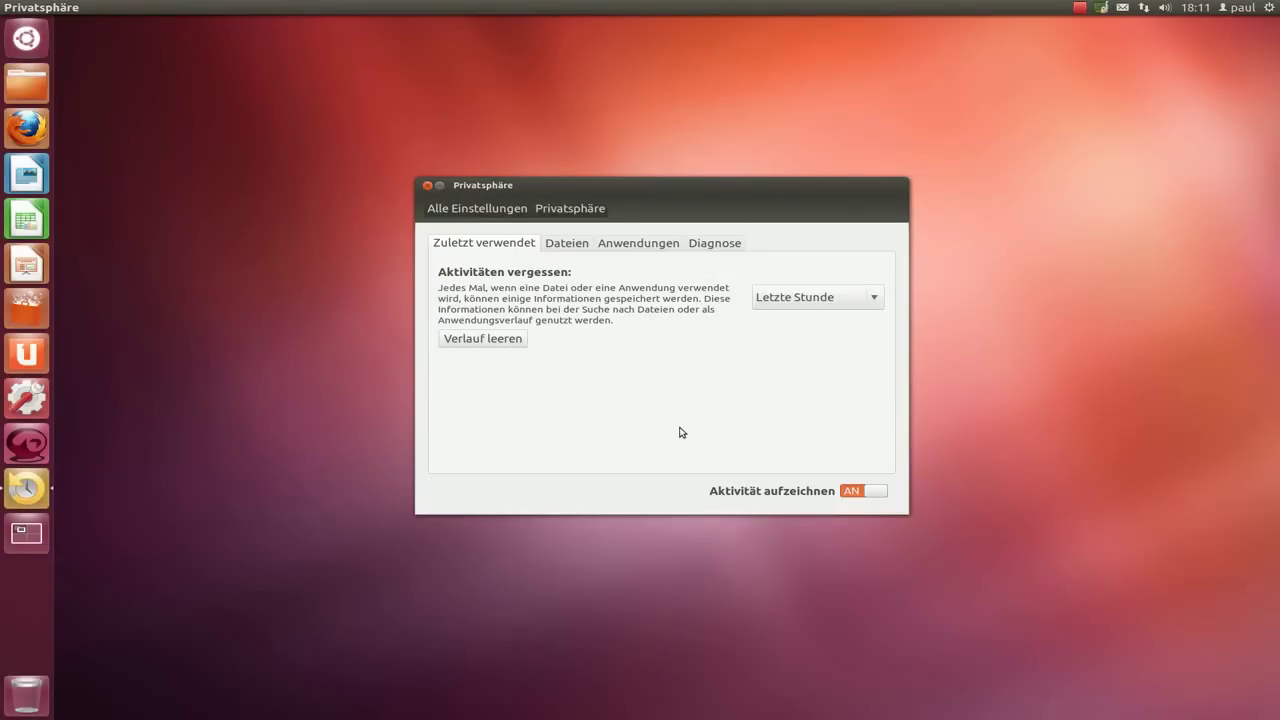
{"action": "left_click", "coordinate": [562, 246]}
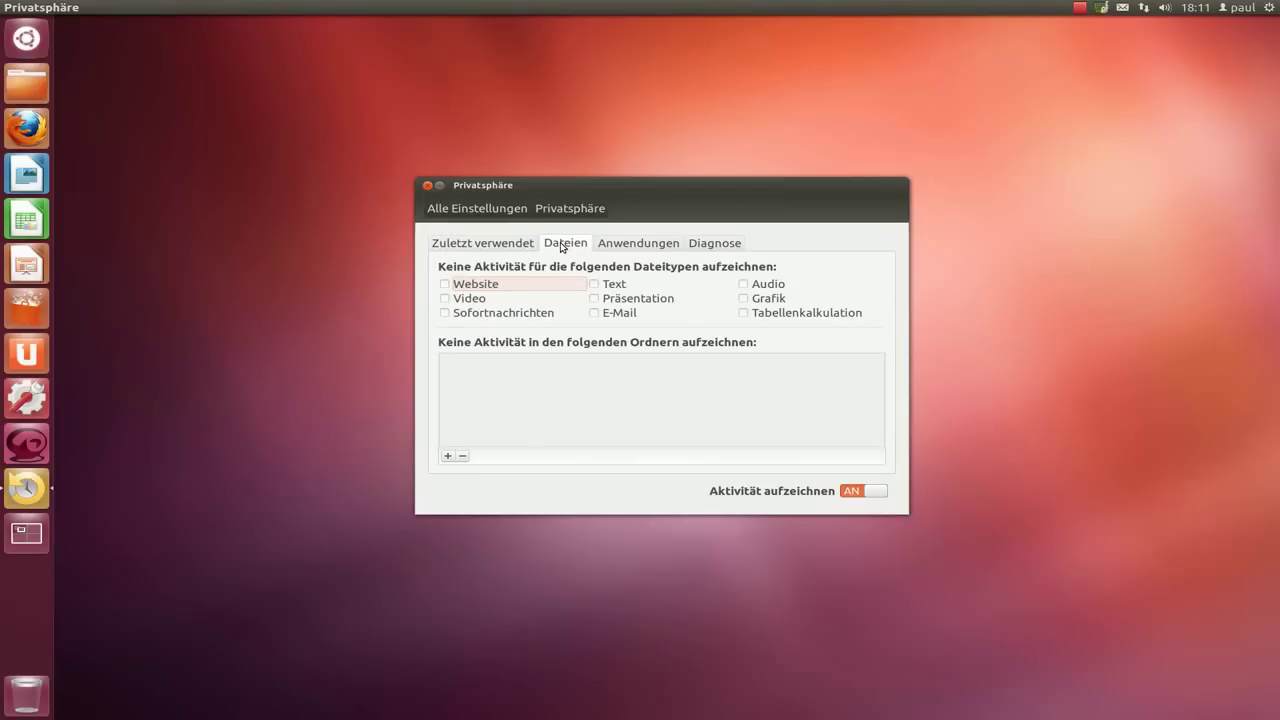
{"action": "left_click", "coordinate": [648, 245]}
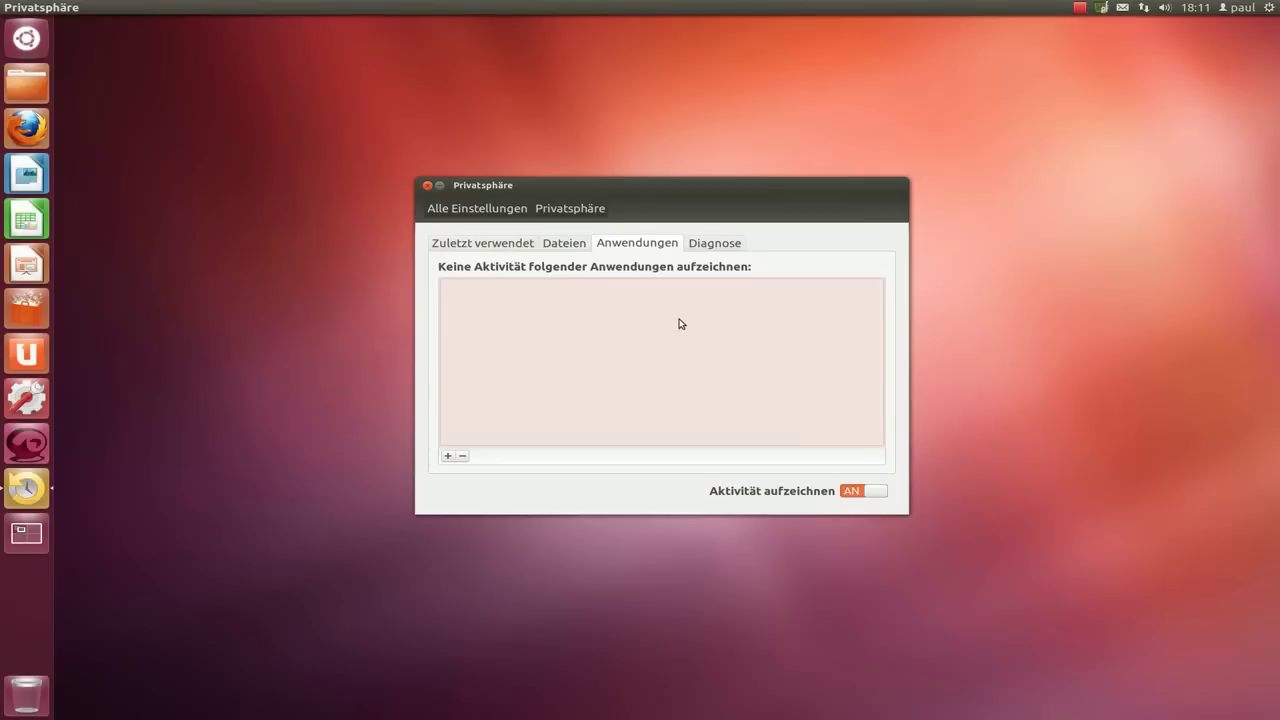
{"action": "left_click", "coordinate": [716, 246]}
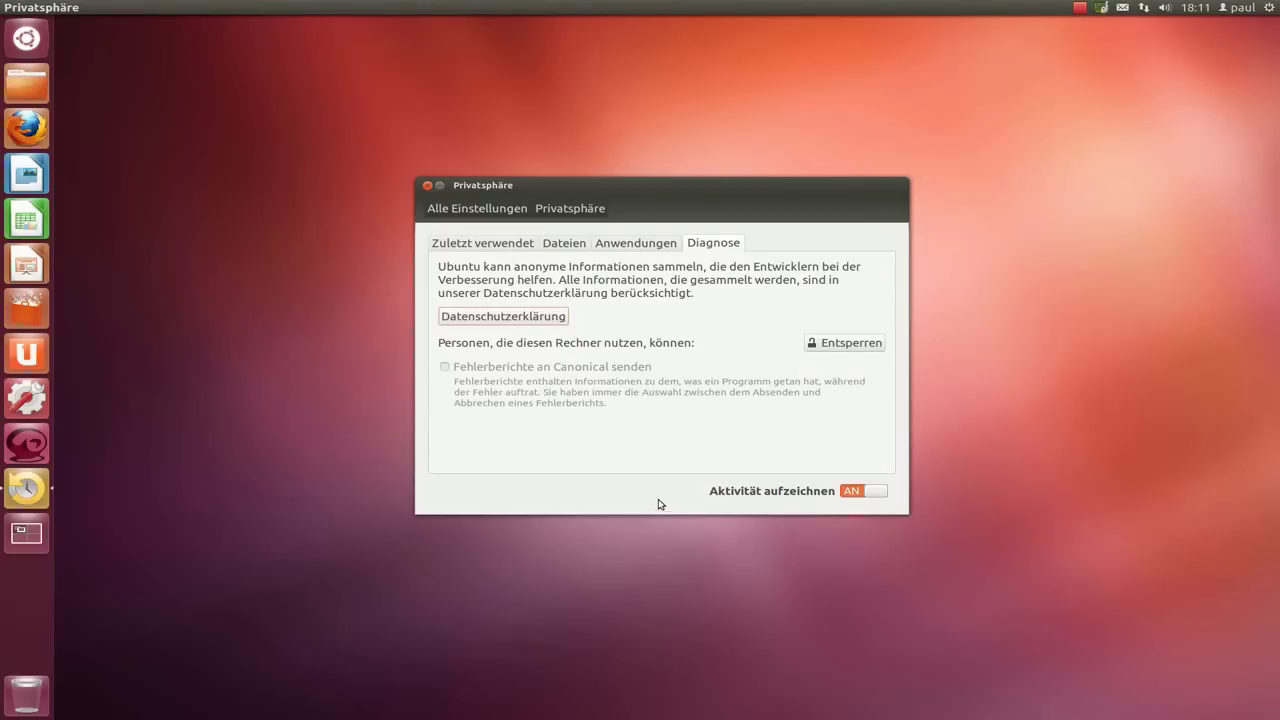
{"action": "left_click", "coordinate": [476, 210]}
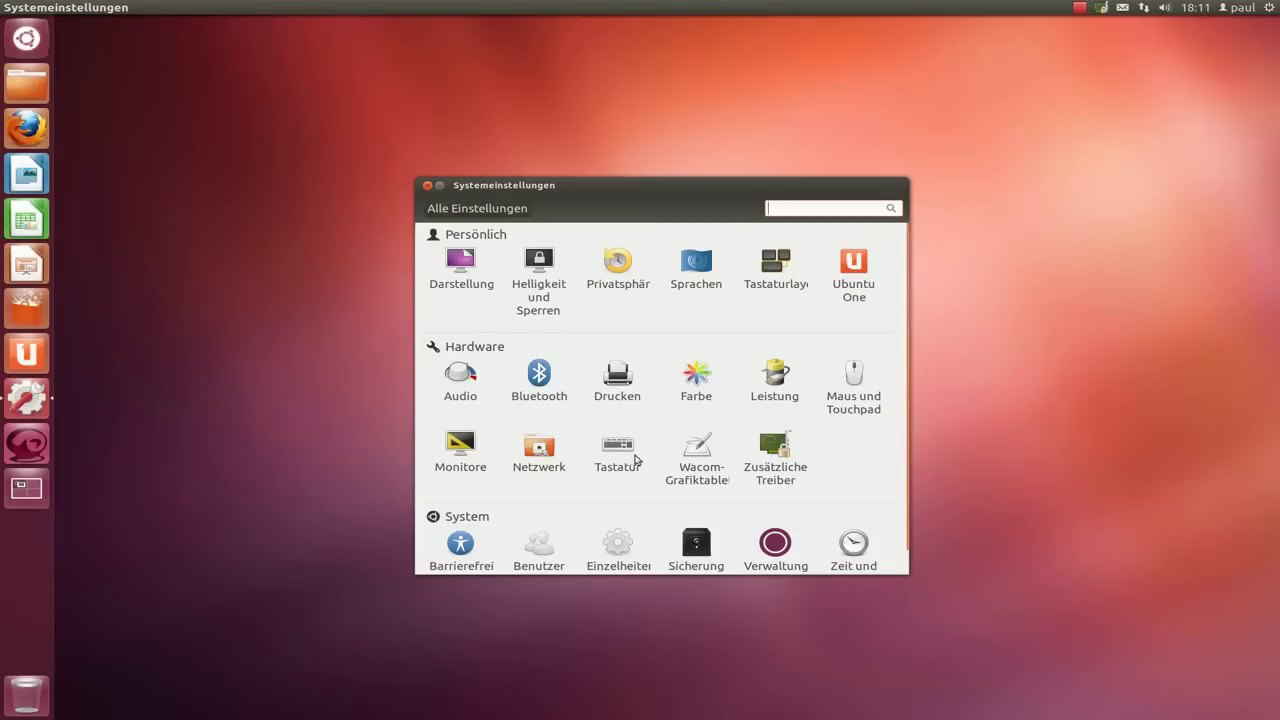
Open the Barrierefrei settings from the System category
{"action": "scroll", "coordinate": [914, 478], "scroll_direction": "down", "scroll_amount": 1}
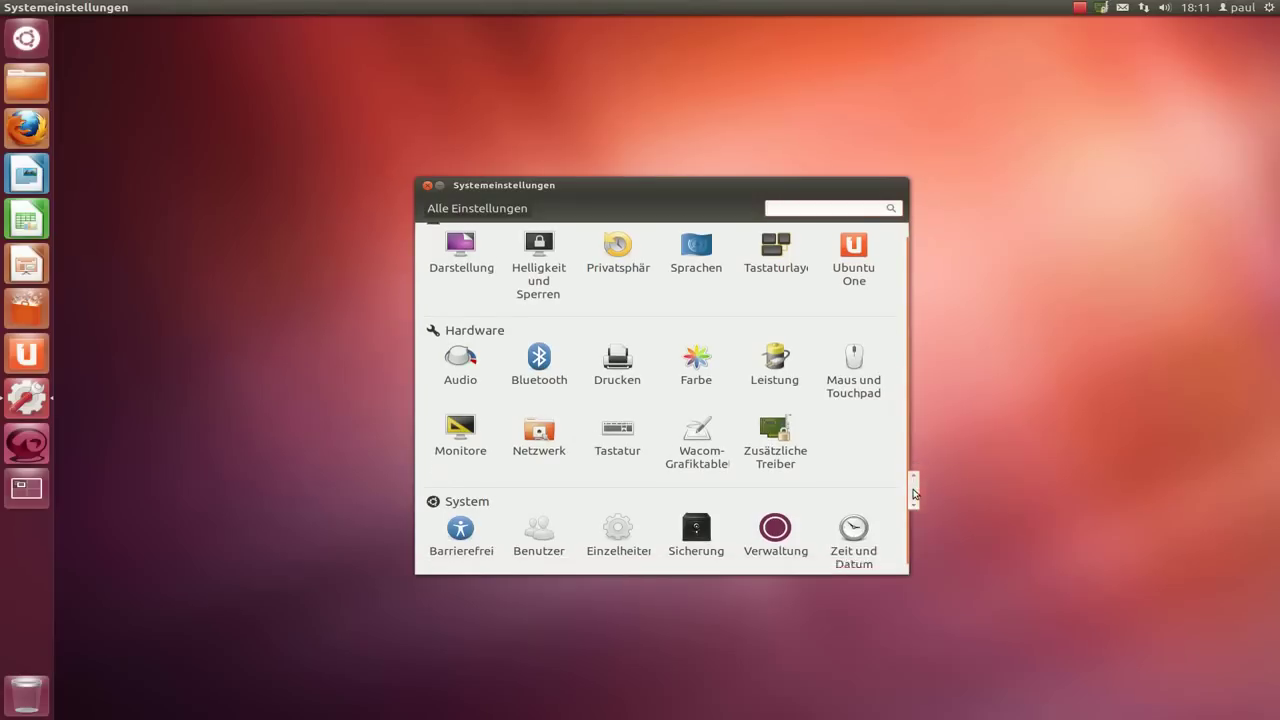
{"action": "left_click", "coordinate": [460, 522]}
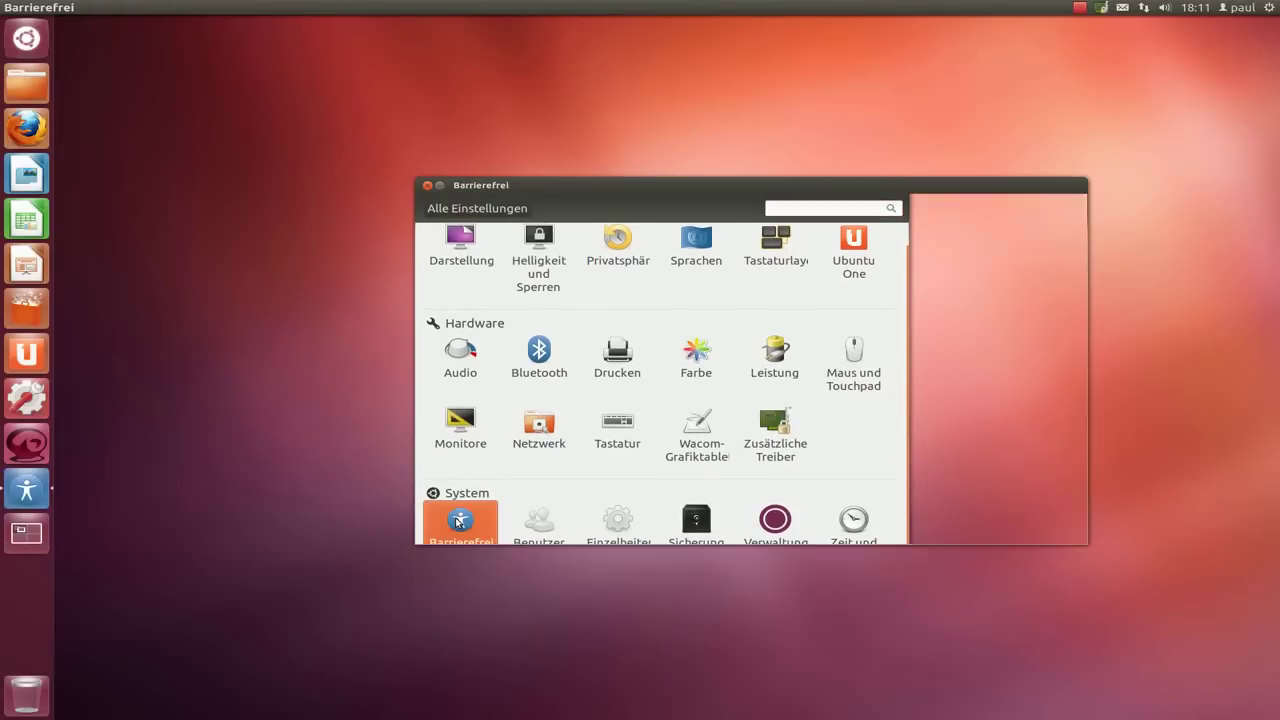
Try the text size Größer and set it back to Groß
{"action": "left_click", "coordinate": [559, 314]}
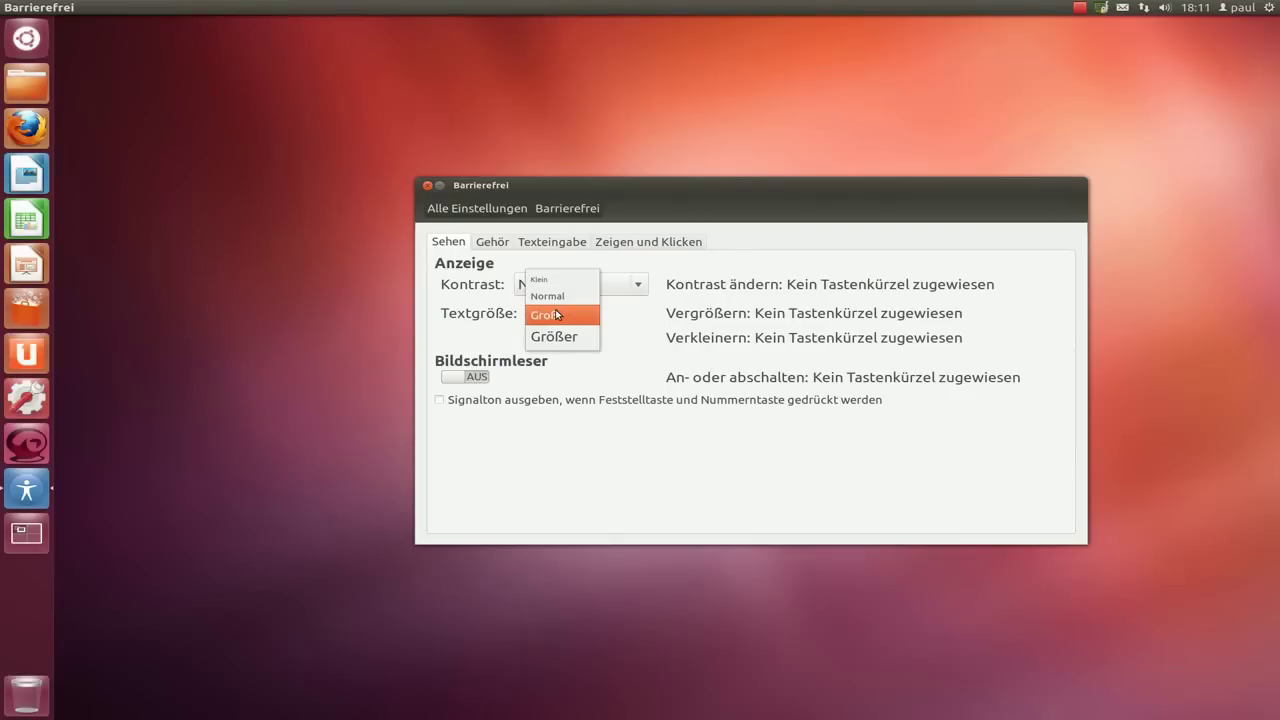
{"action": "left_click", "coordinate": [557, 339]}
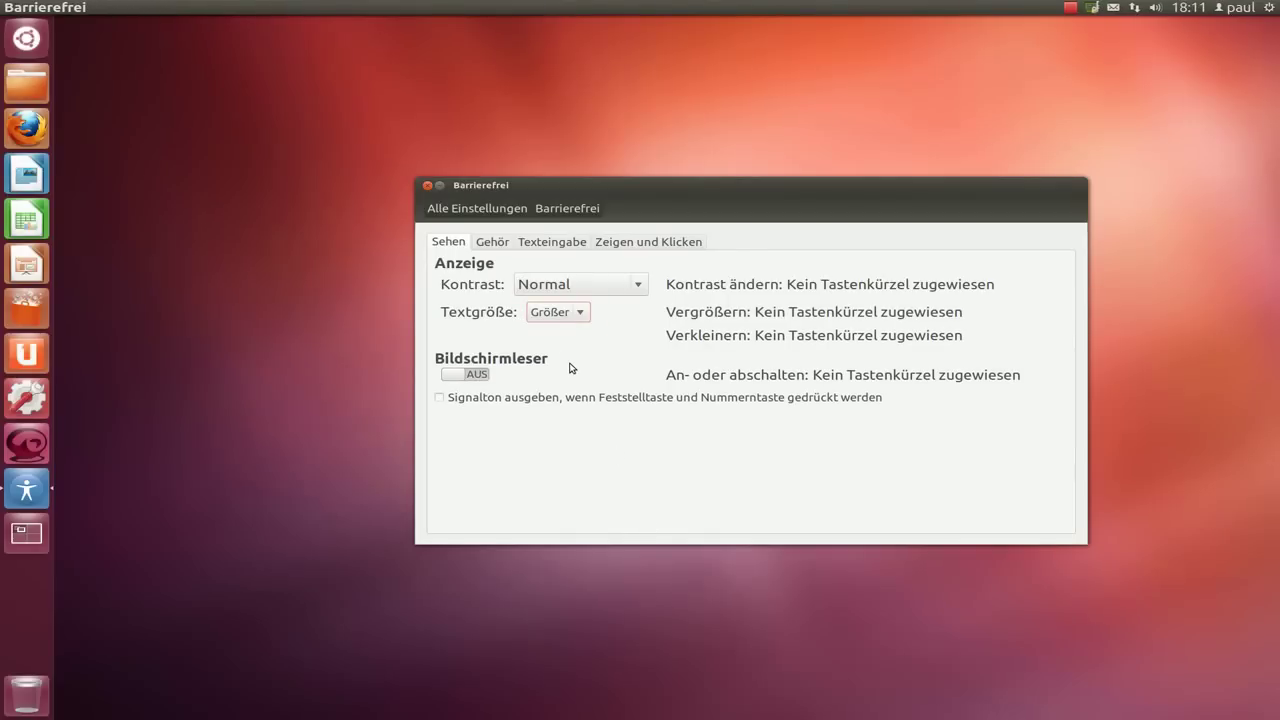
{"action": "left_click", "coordinate": [582, 328]}
{"action": "left_click", "coordinate": [580, 303]}
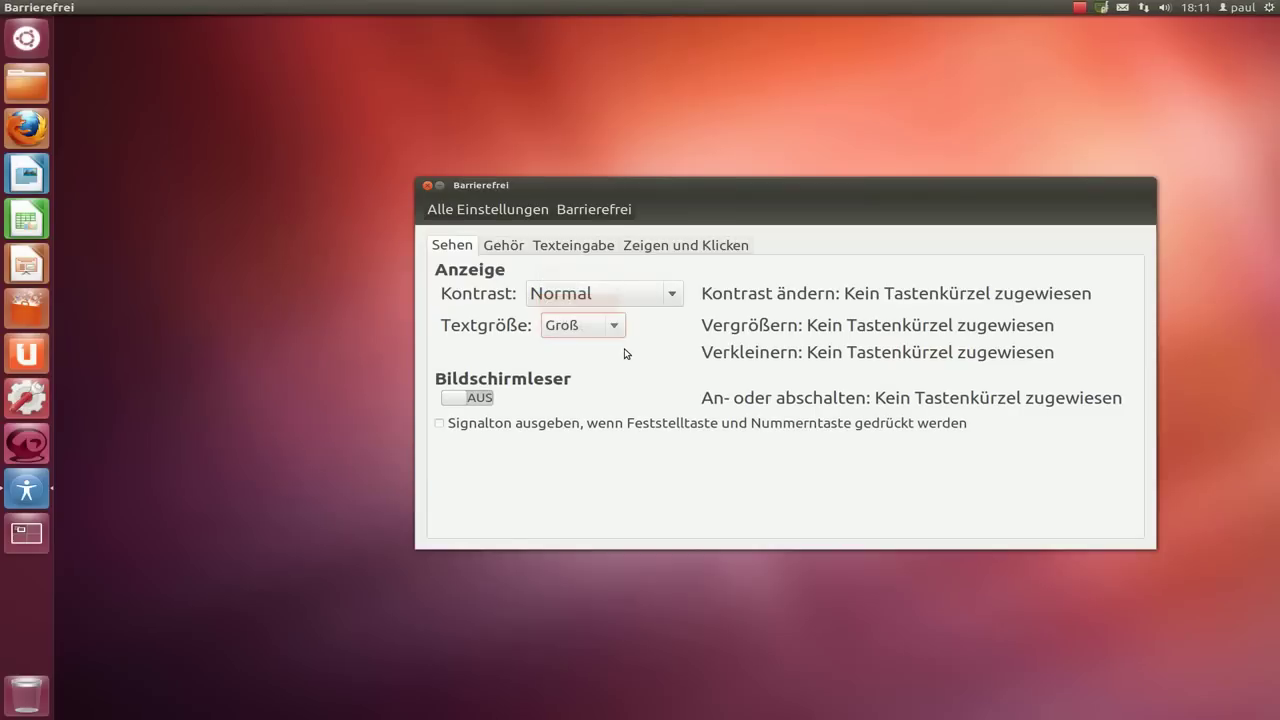
Review the accessibility options for Gehör, Texteingabe, and Zeigen und Klicken
{"action": "left_click", "coordinate": [501, 247]}
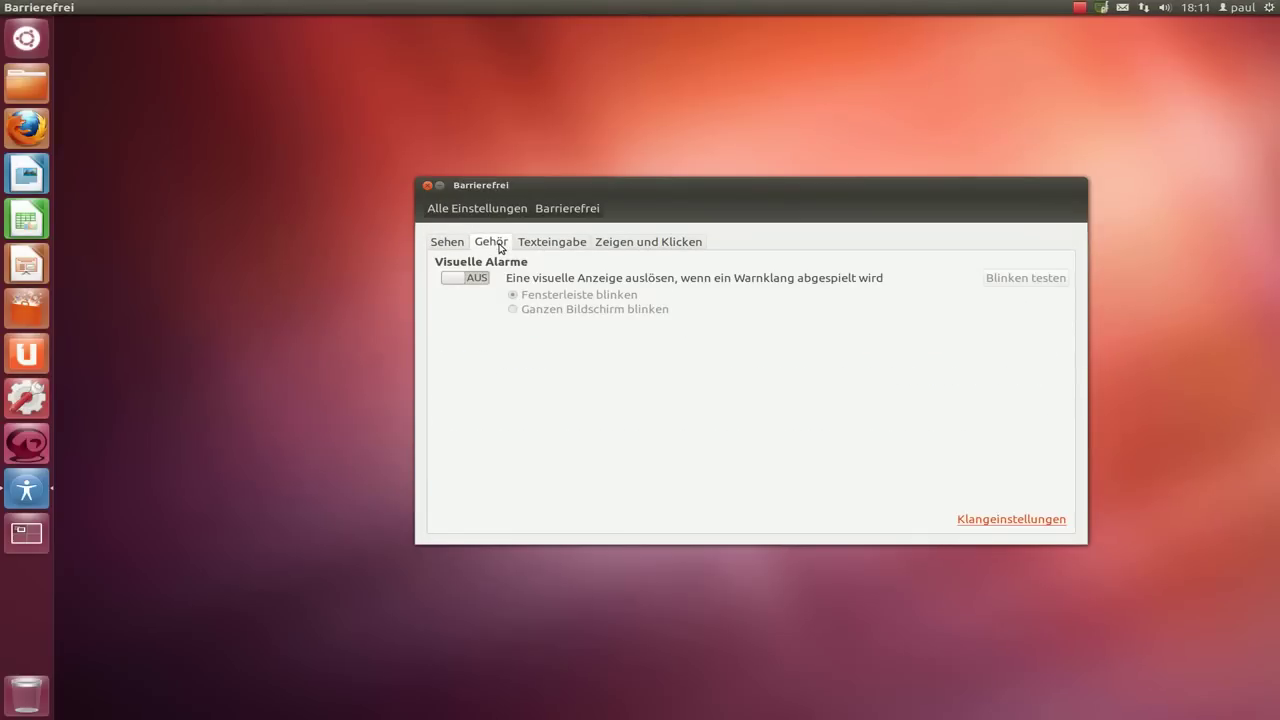
{"action": "left_click", "coordinate": [551, 244]}
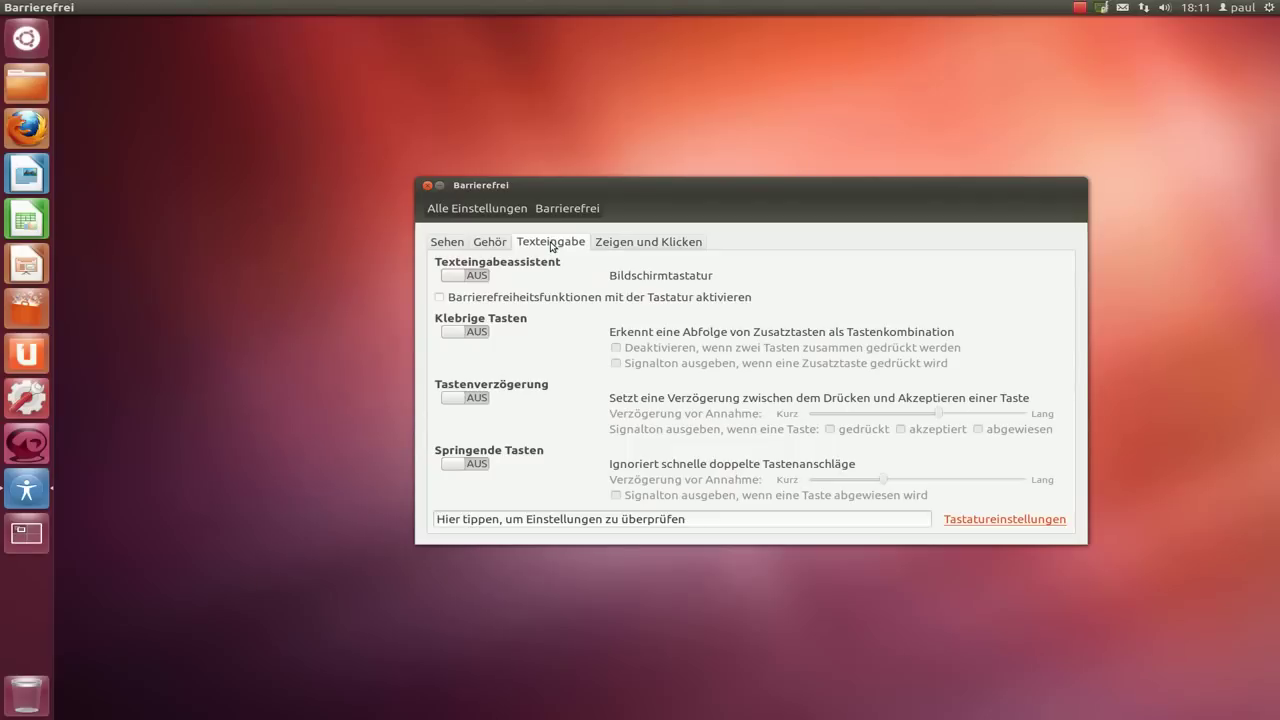
{"action": "left_click", "coordinate": [622, 245]}
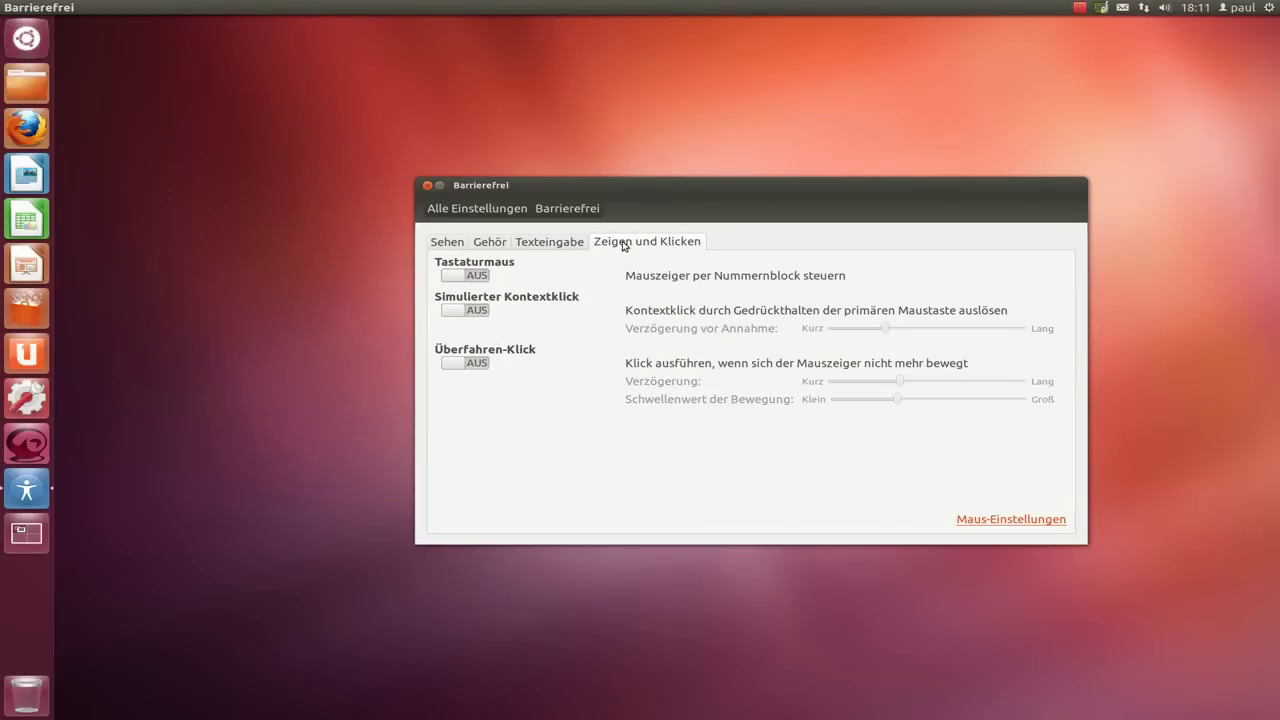
Review the Einzelheiten system settings: Übersicht, Vorgabe-Programme, Wechselmedien and Grafik
{"action": "left_click", "coordinate": [455, 210]}
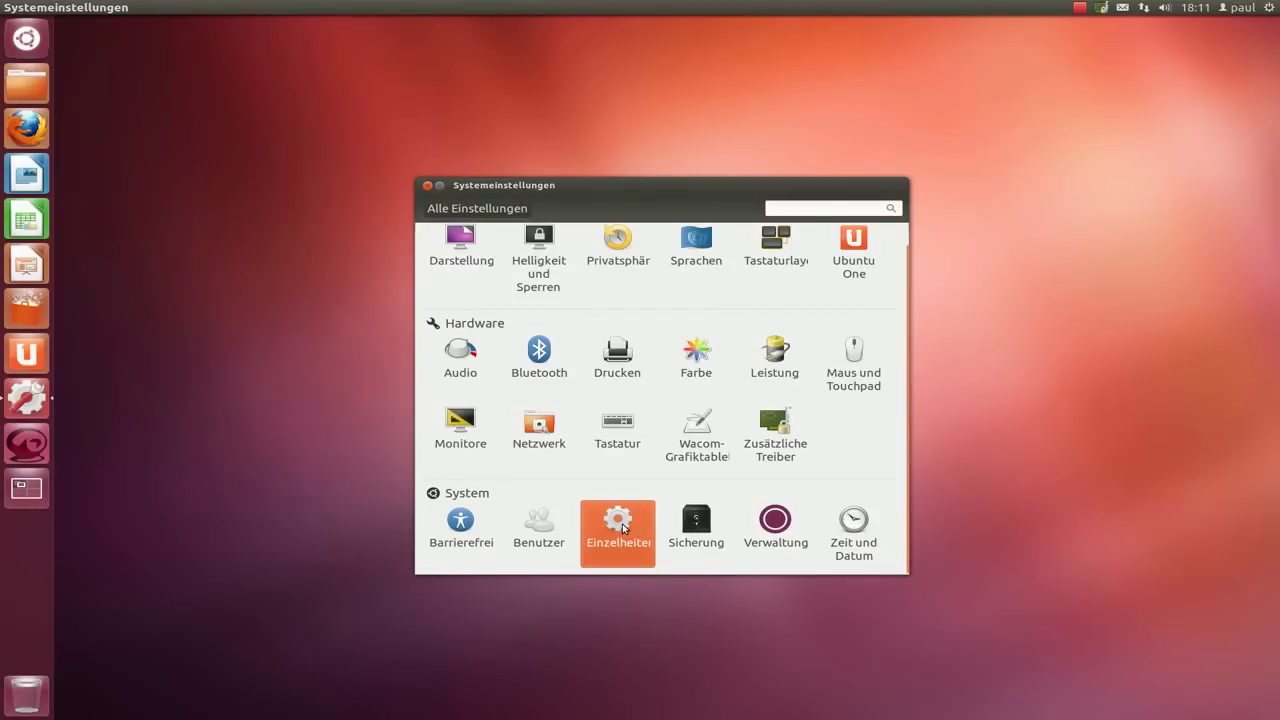
{"action": "left_click", "coordinate": [620, 527]}
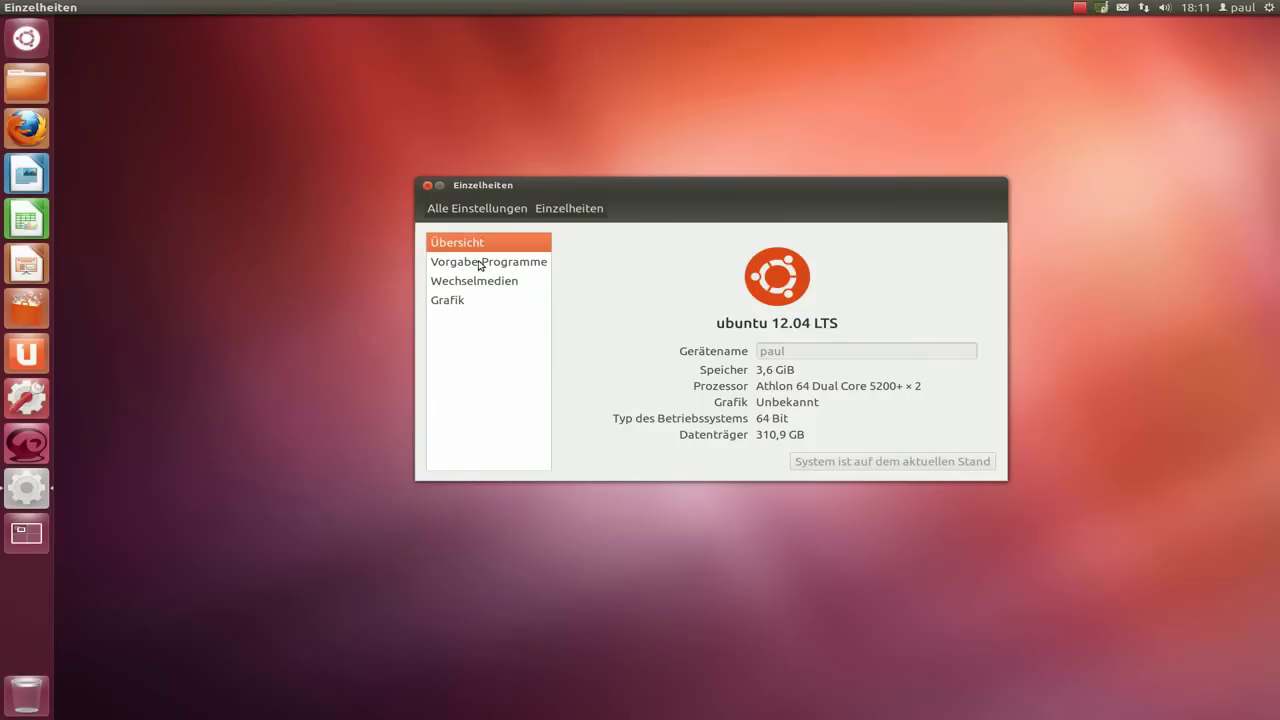
{"action": "left_click", "coordinate": [480, 263]}
{"action": "left_click", "coordinate": [480, 284]}
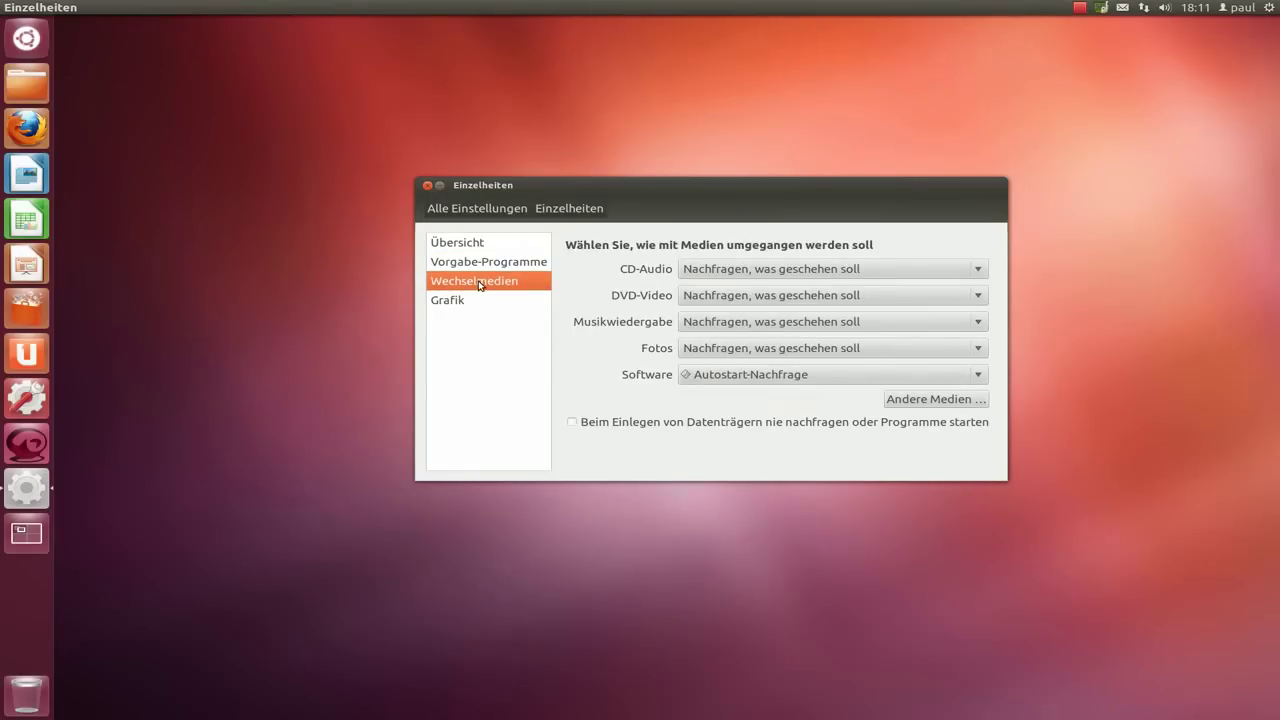
{"action": "left_click", "coordinate": [478, 302]}
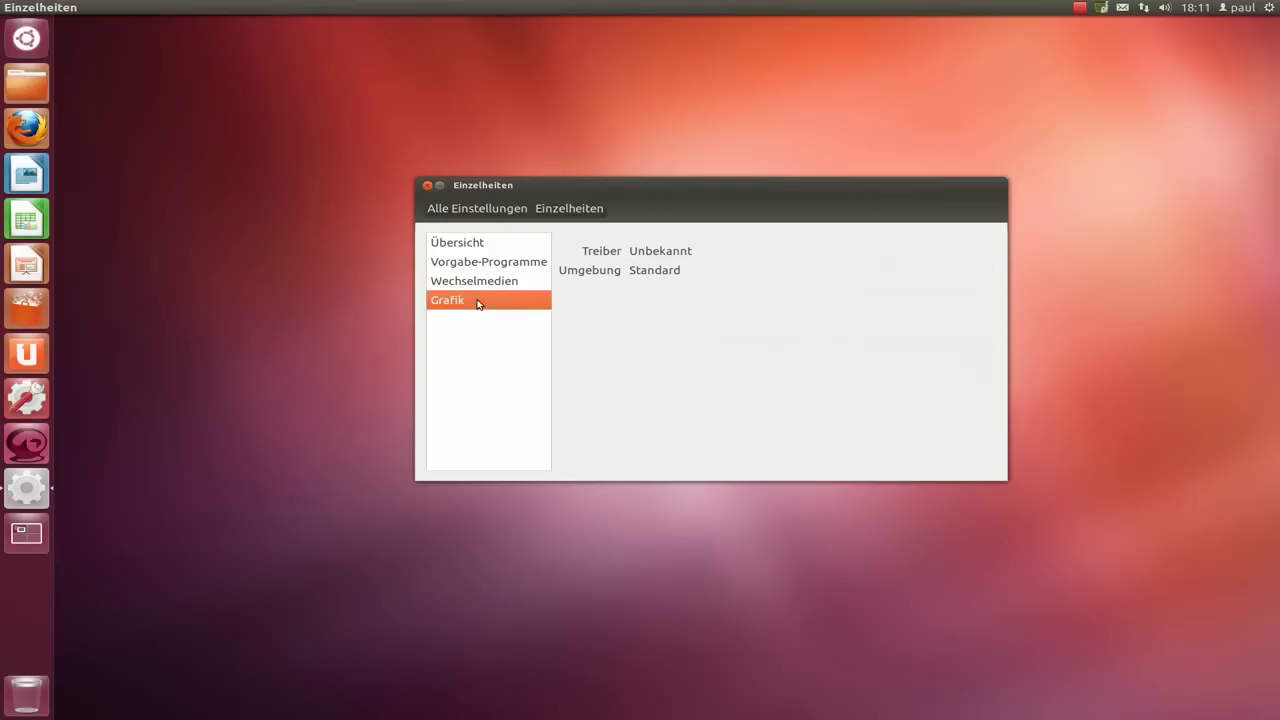
{"action": "left_click", "coordinate": [492, 245]}
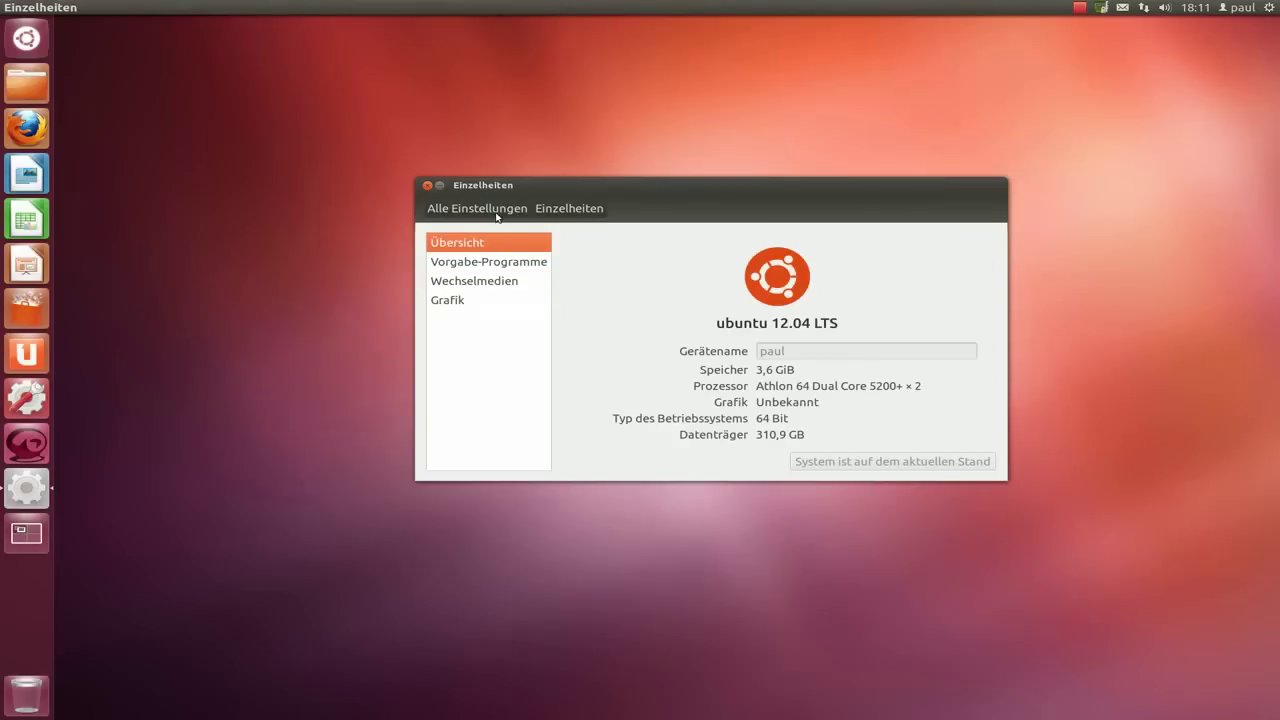
View the Sicherung settings in the System category and return to the settings overview
{"action": "left_click", "coordinate": [498, 209]}
{"action": "left_click", "coordinate": [697, 524]}
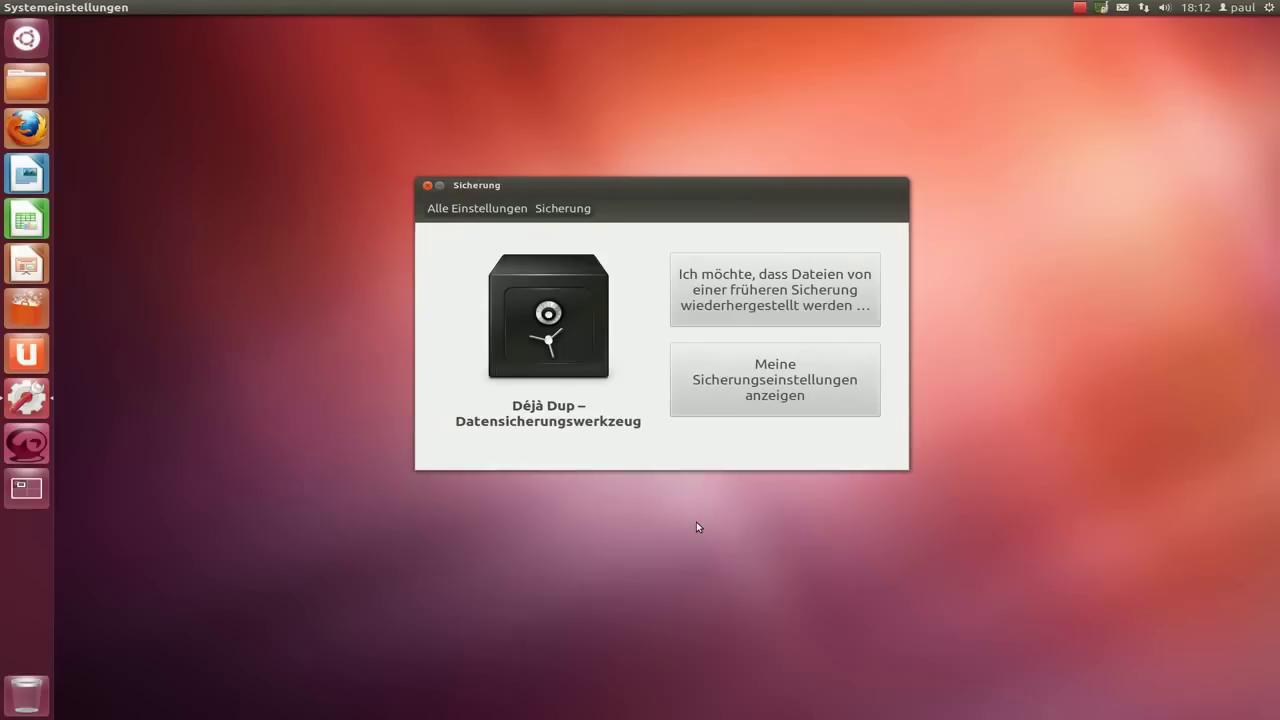
{"action": "left_click", "coordinate": [499, 210]}
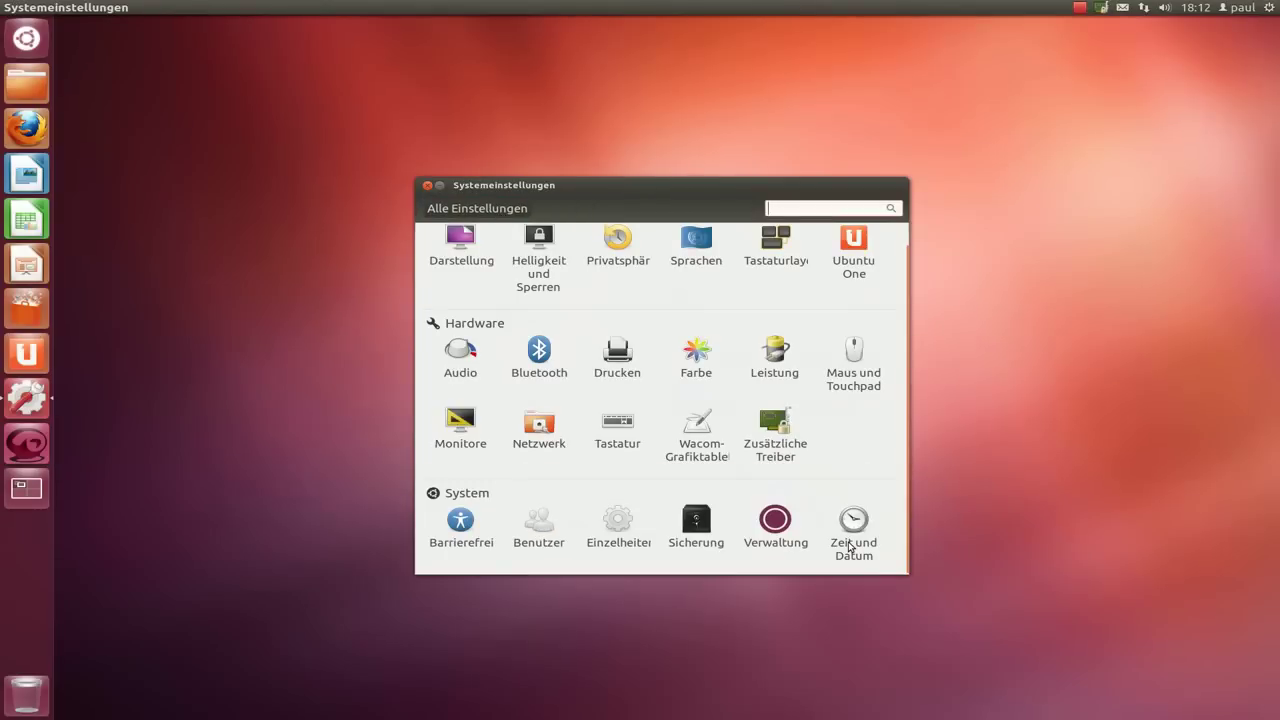
Review the Zeit und Datum settings including the Uhr options, and close the system settings
{"action": "left_click", "coordinate": [849, 545]}
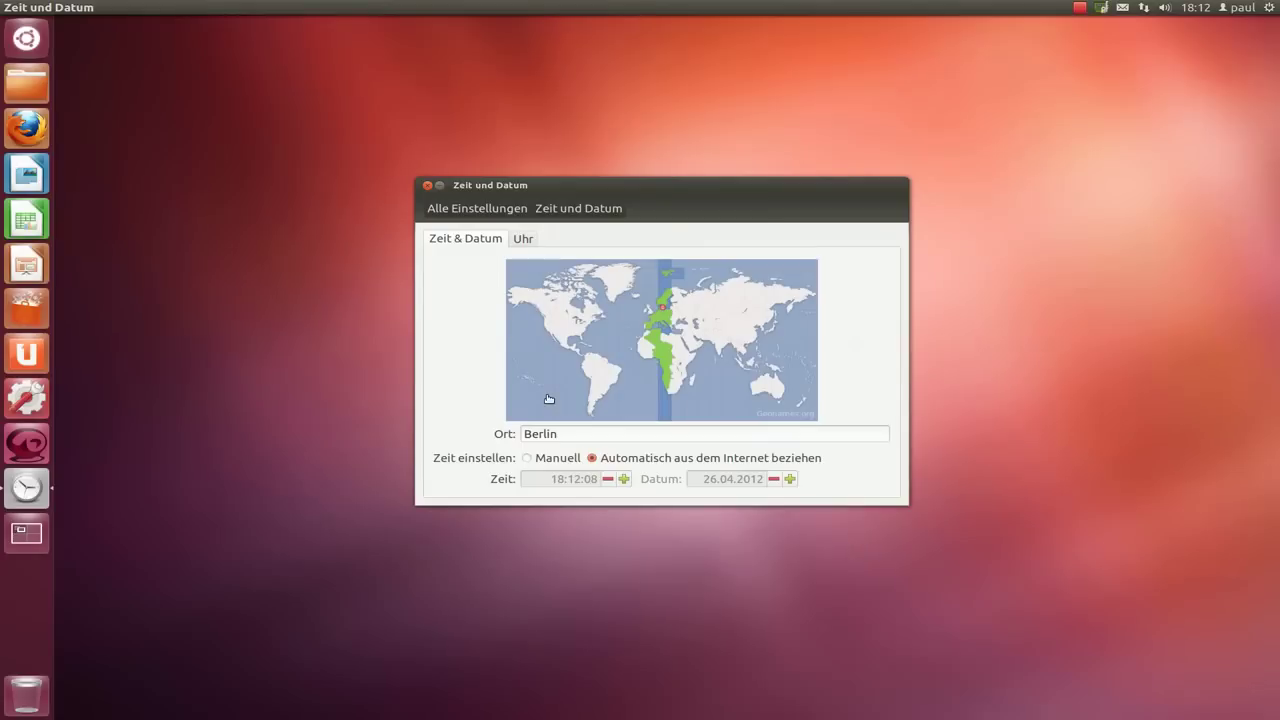
{"action": "left_click", "coordinate": [524, 241]}
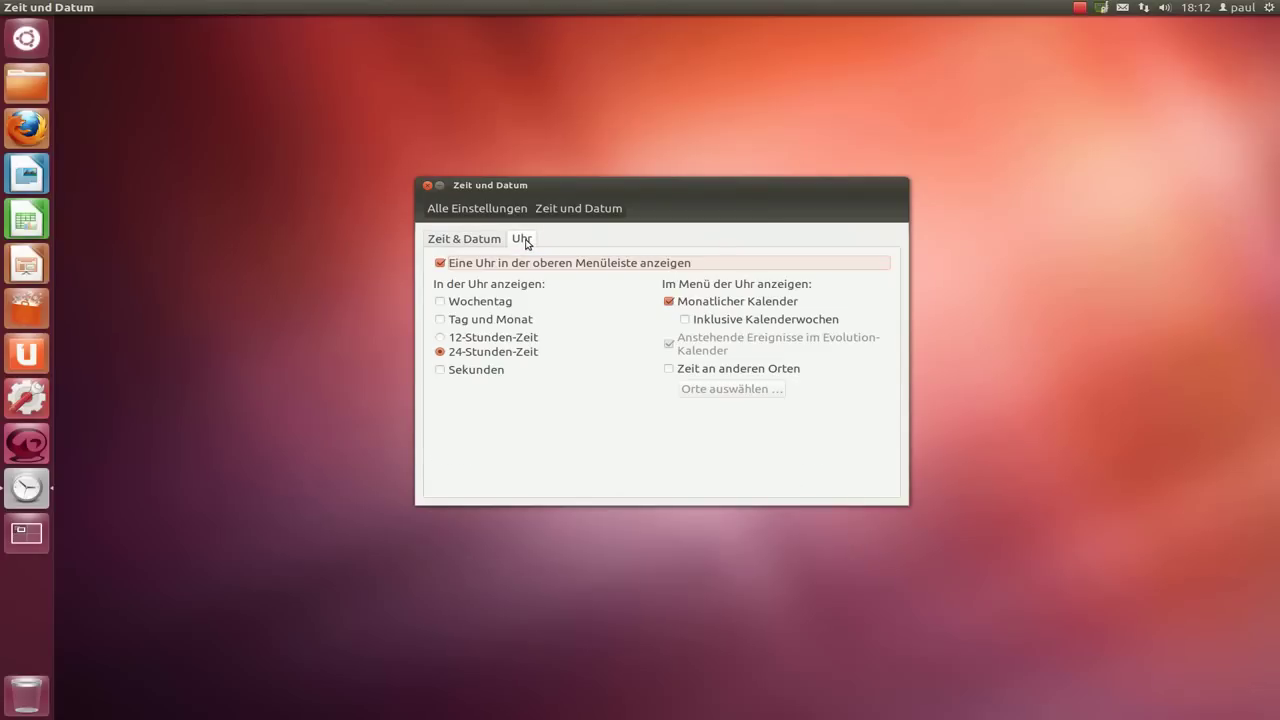
{"action": "left_click", "coordinate": [465, 209]}
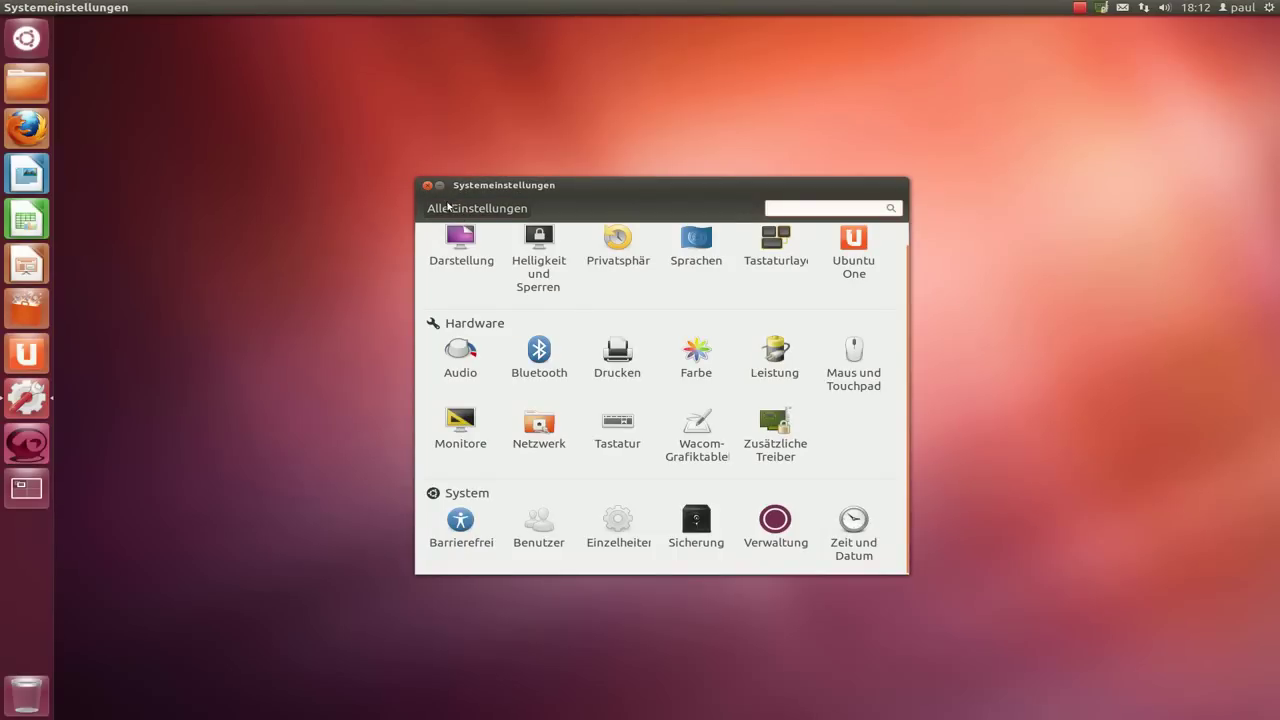
{"action": "left_click", "coordinate": [427, 188]}
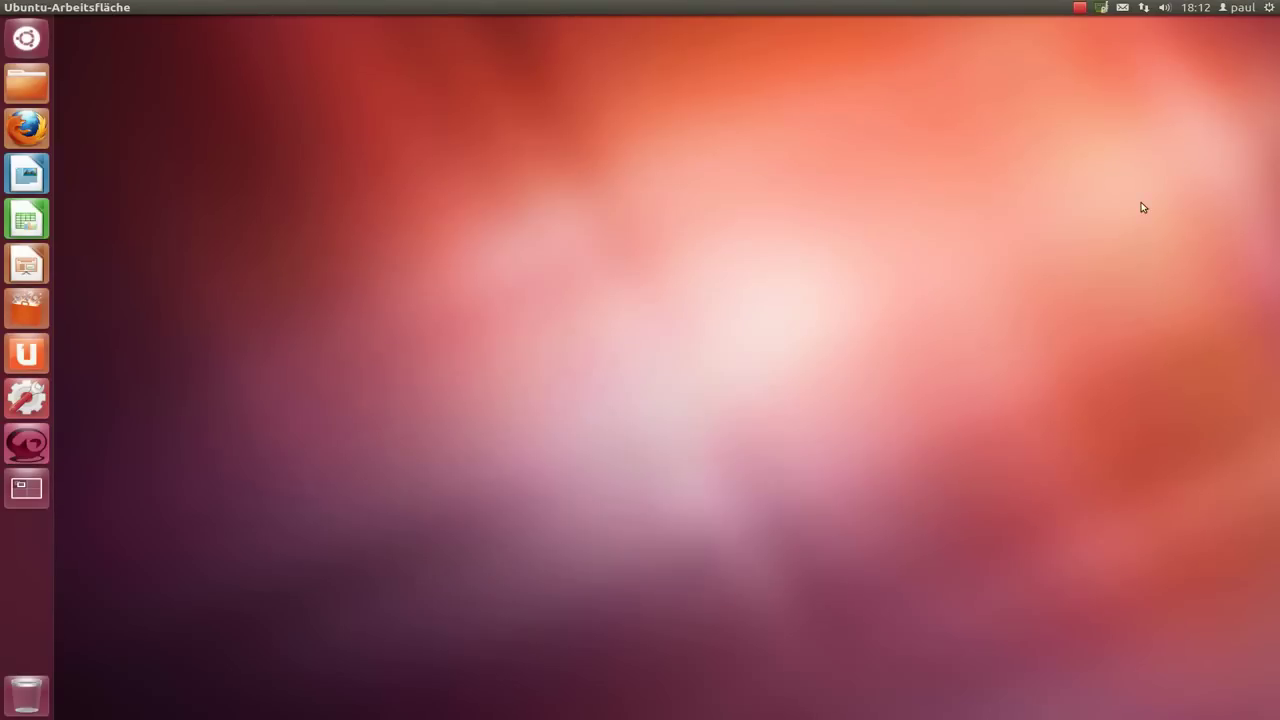
Look through the session, user, calendar and network indicator menus, and close them without choosing anything
{"action": "left_click", "coordinate": [1270, 7]}
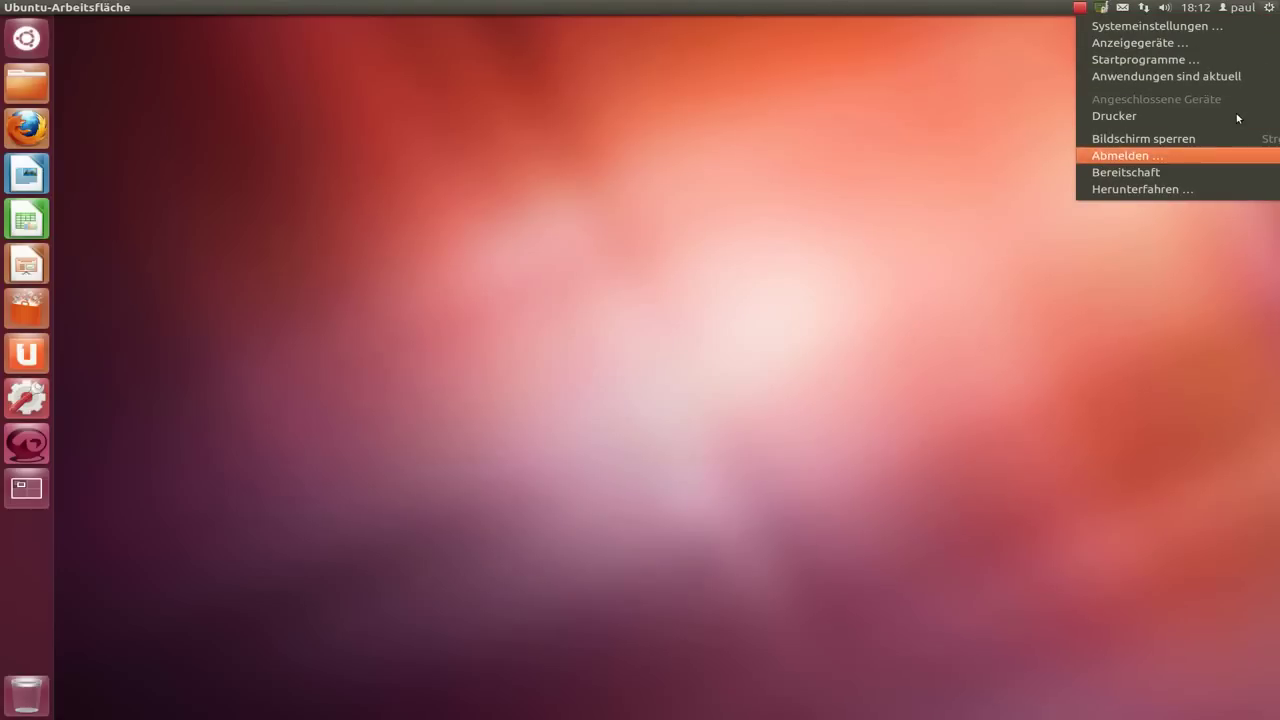
{"action": "mouse_move", "coordinate": [1241, 5]}
{"action": "mouse_move", "coordinate": [1193, 7]}
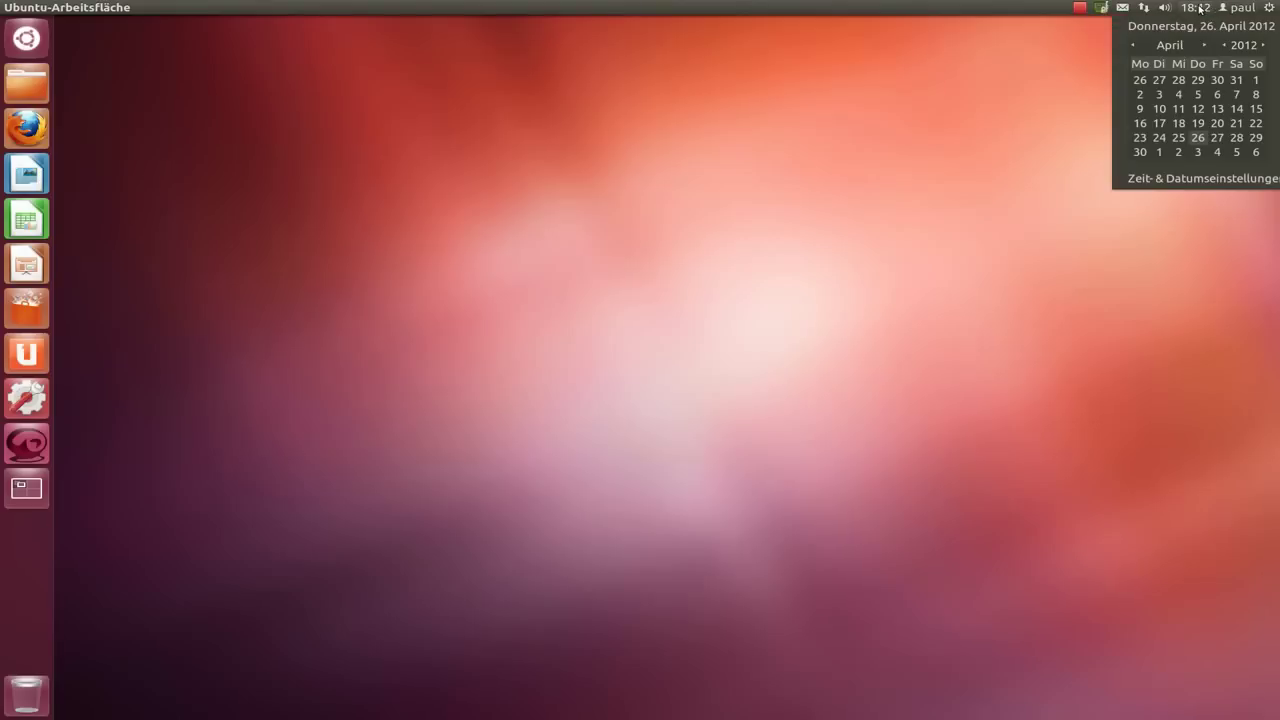
{"action": "mouse_move", "coordinate": [1147, 9]}
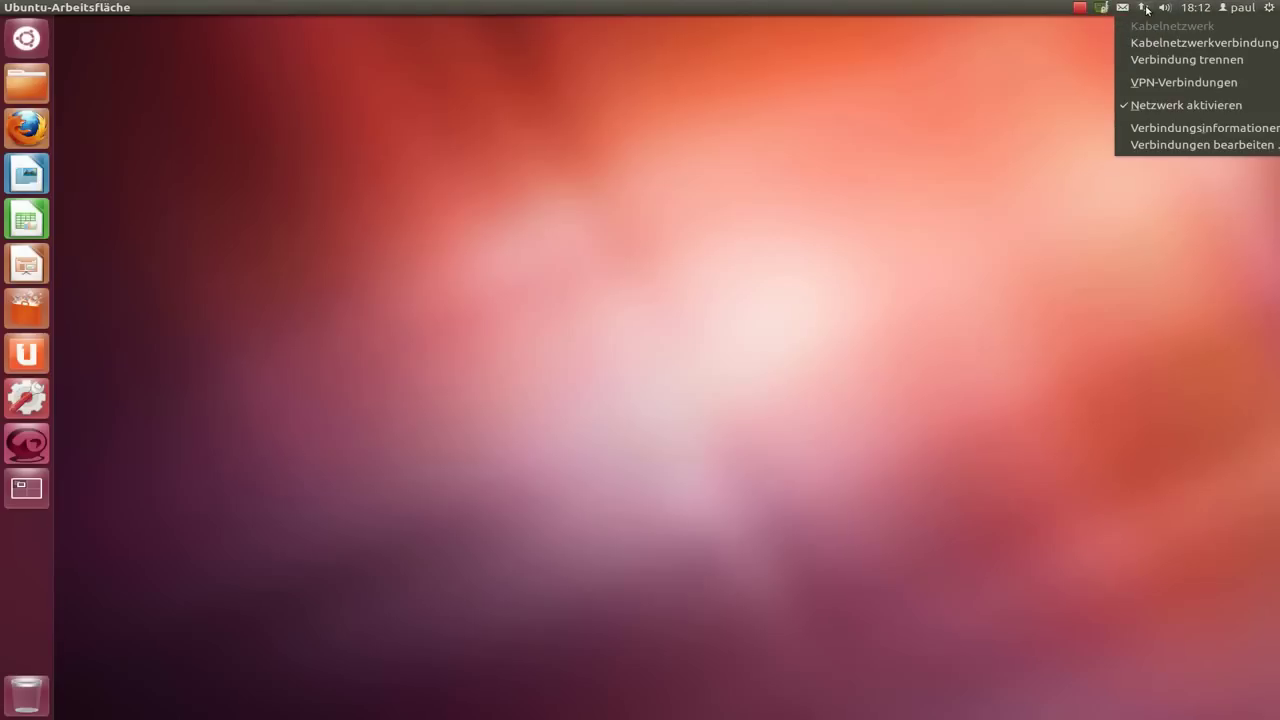
{"action": "left_click", "coordinate": [1080, 8]}
{"action": "left_click", "coordinate": [868, 178]}
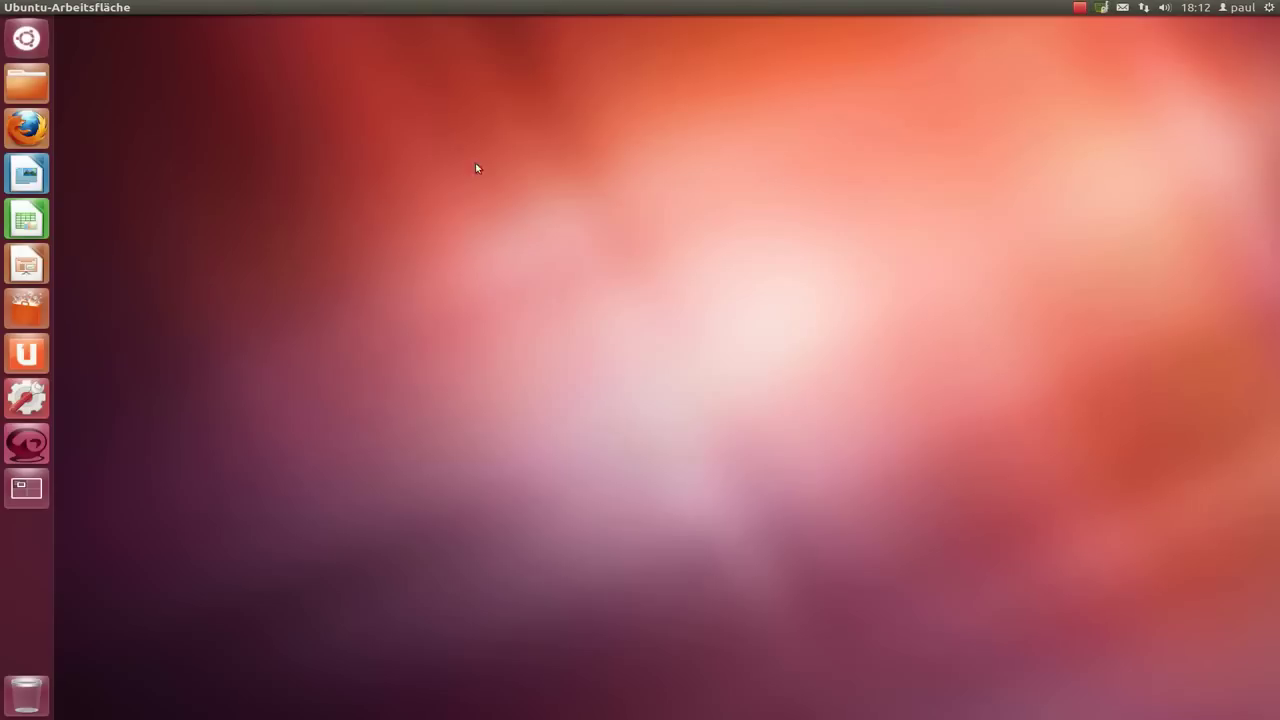
Clear the old Dash search, browse the applications, files, music and video lenses, and close the Dash
{"action": "left_click", "coordinate": [21, 50]}
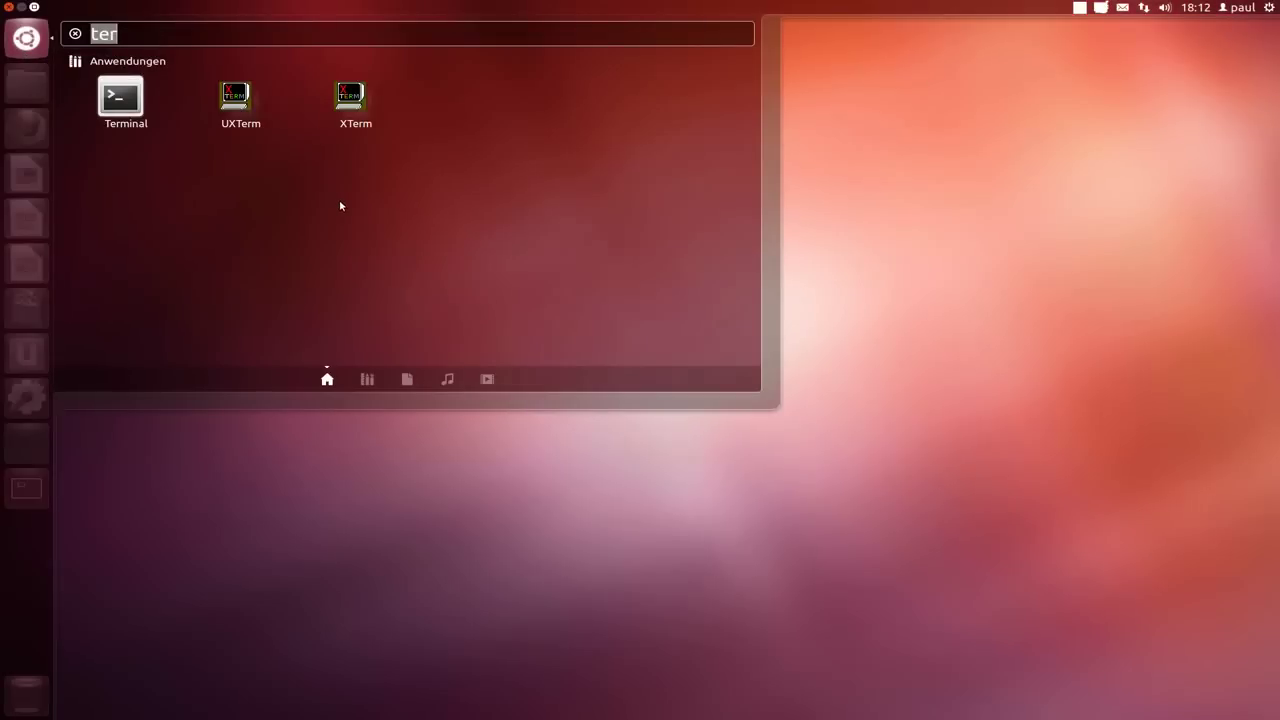
{"action": "key", "text": "BackSpace"}
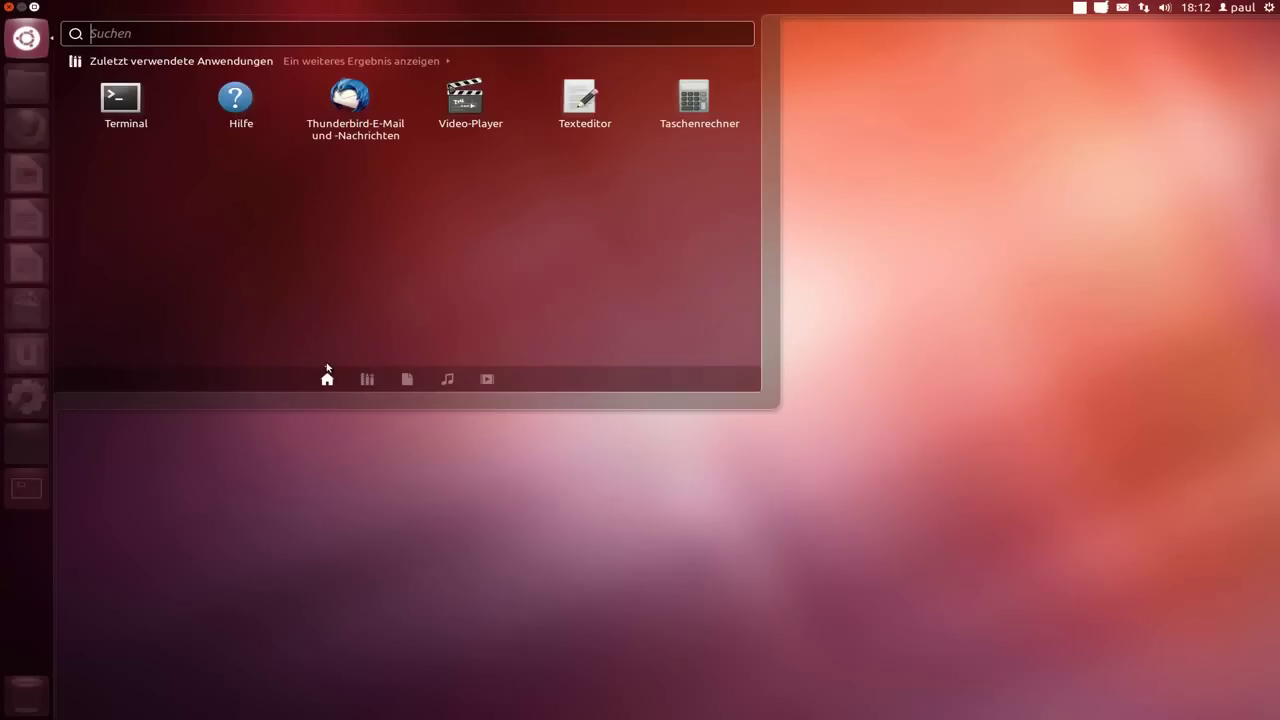
{"action": "left_click", "coordinate": [372, 381]}
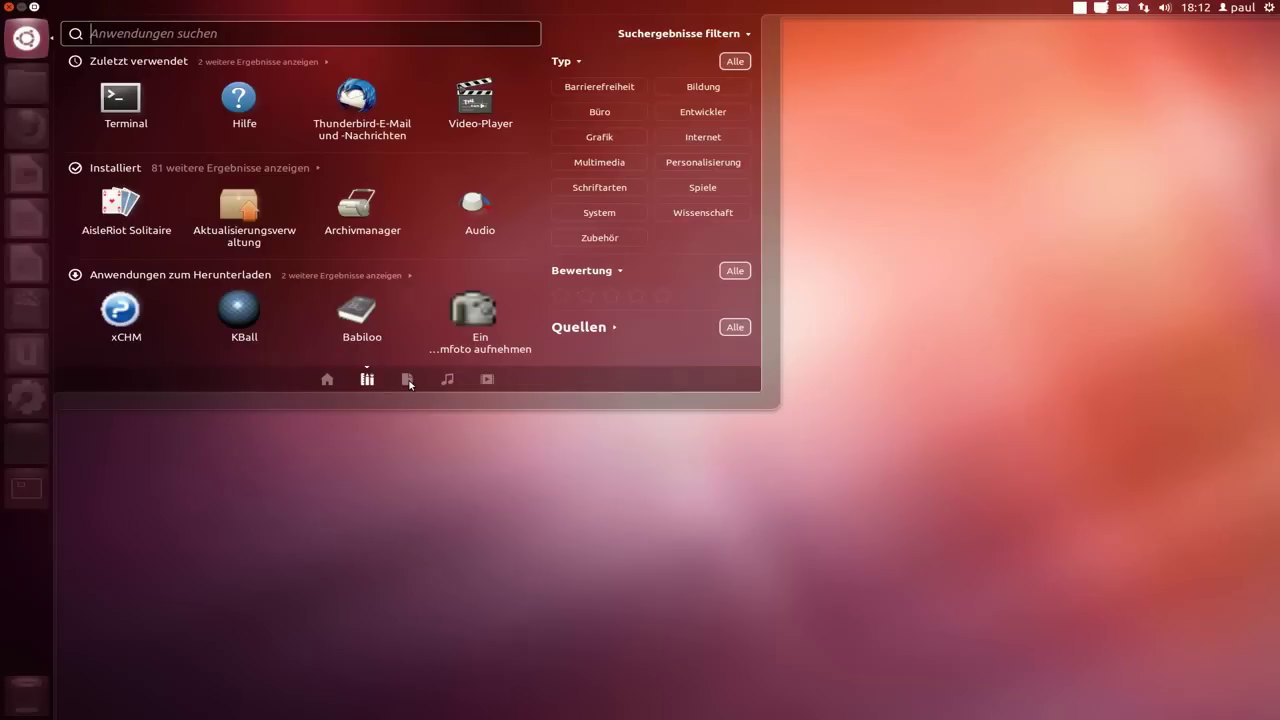
{"action": "left_click", "coordinate": [407, 379]}
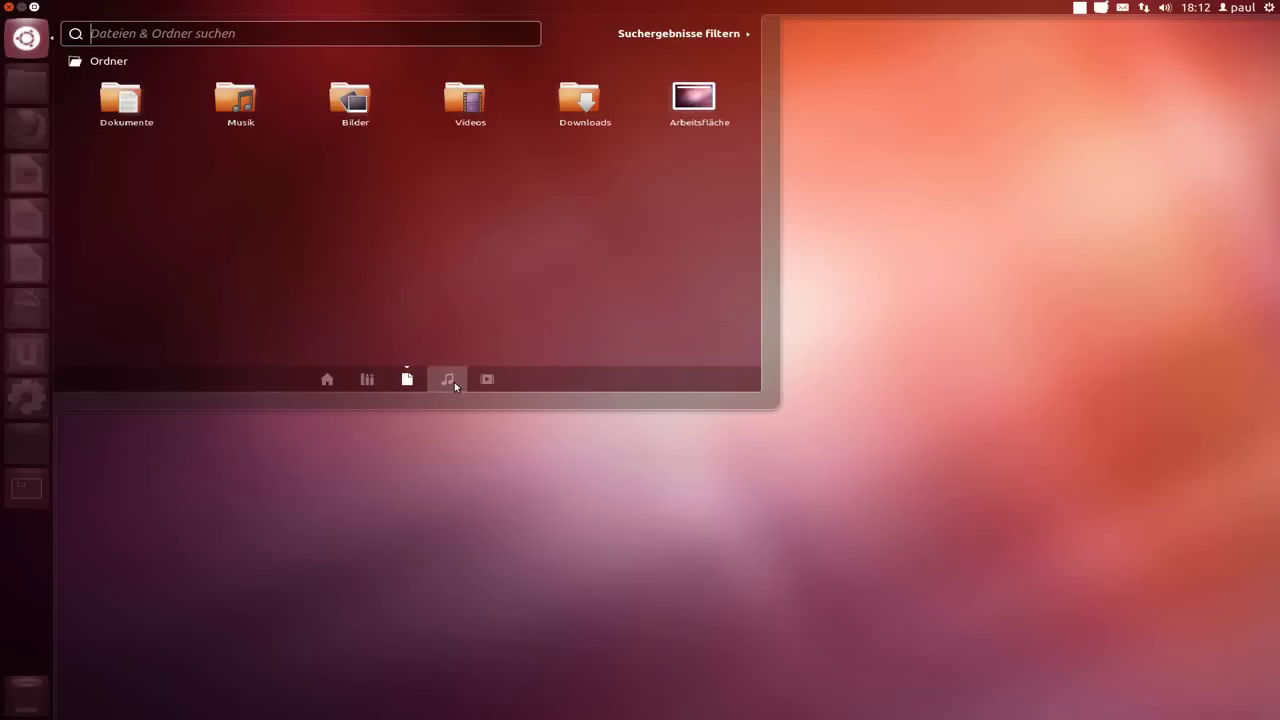
{"action": "left_click", "coordinate": [454, 382]}
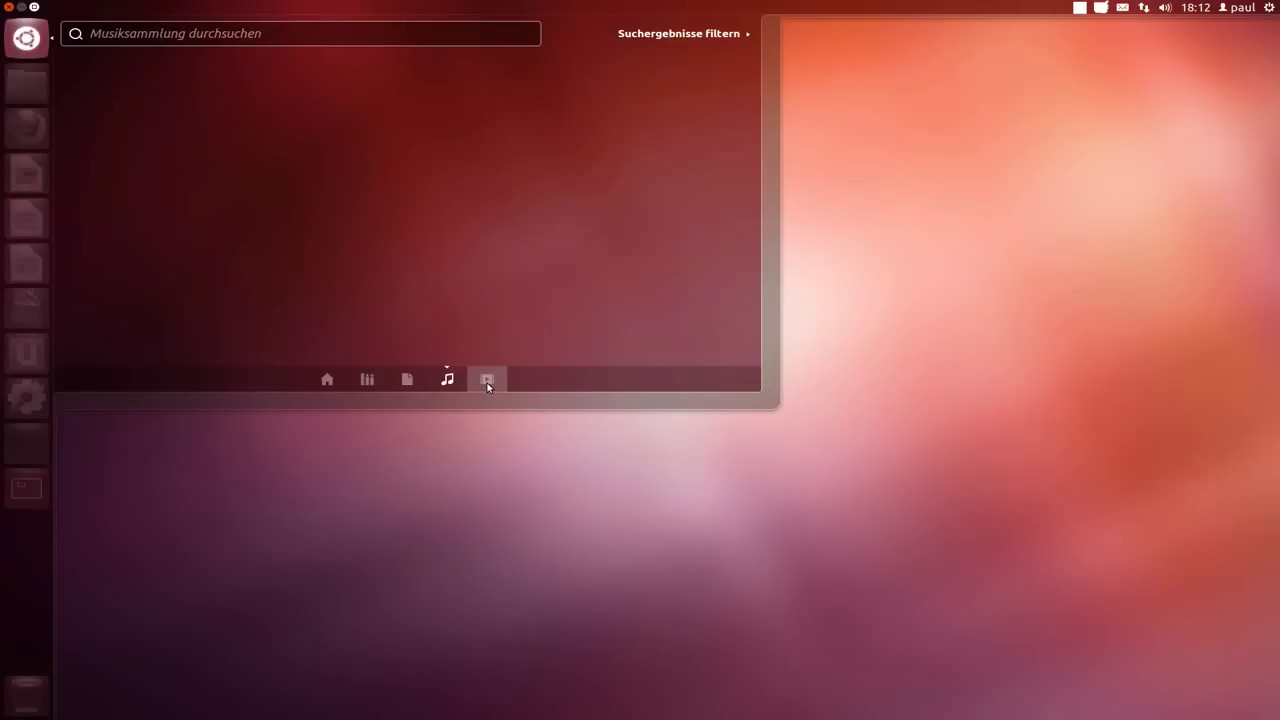
{"action": "left_click", "coordinate": [487, 381]}
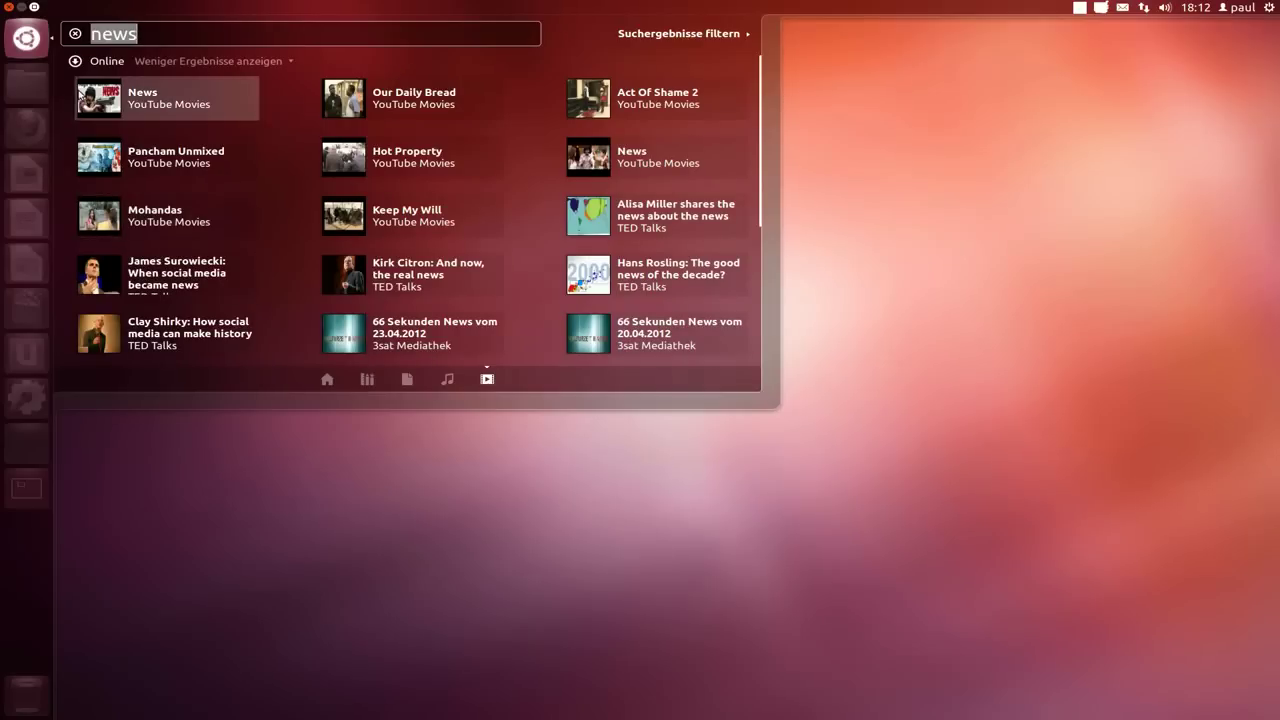
{"action": "left_click", "coordinate": [27, 37]}
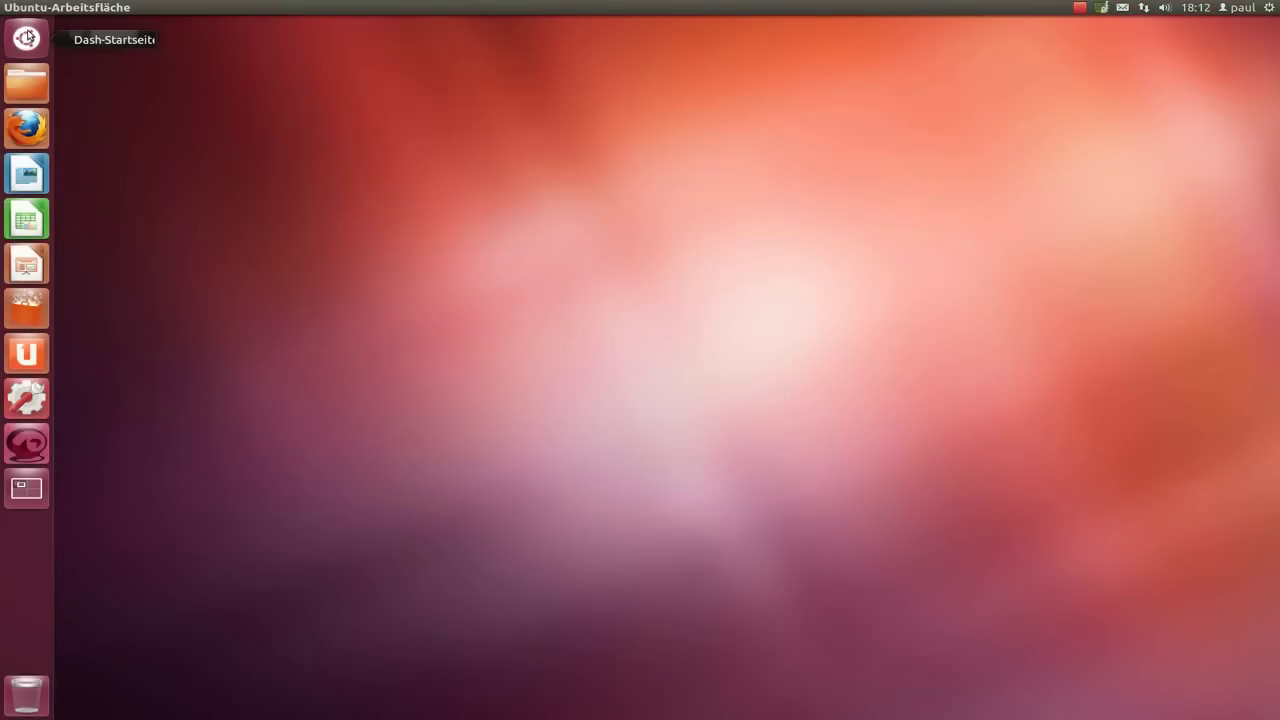
Open the Anwendungen lens directly from the Dash launcher entry's shortcut list, and close the Dash again
{"action": "right_click", "coordinate": [27, 37]}
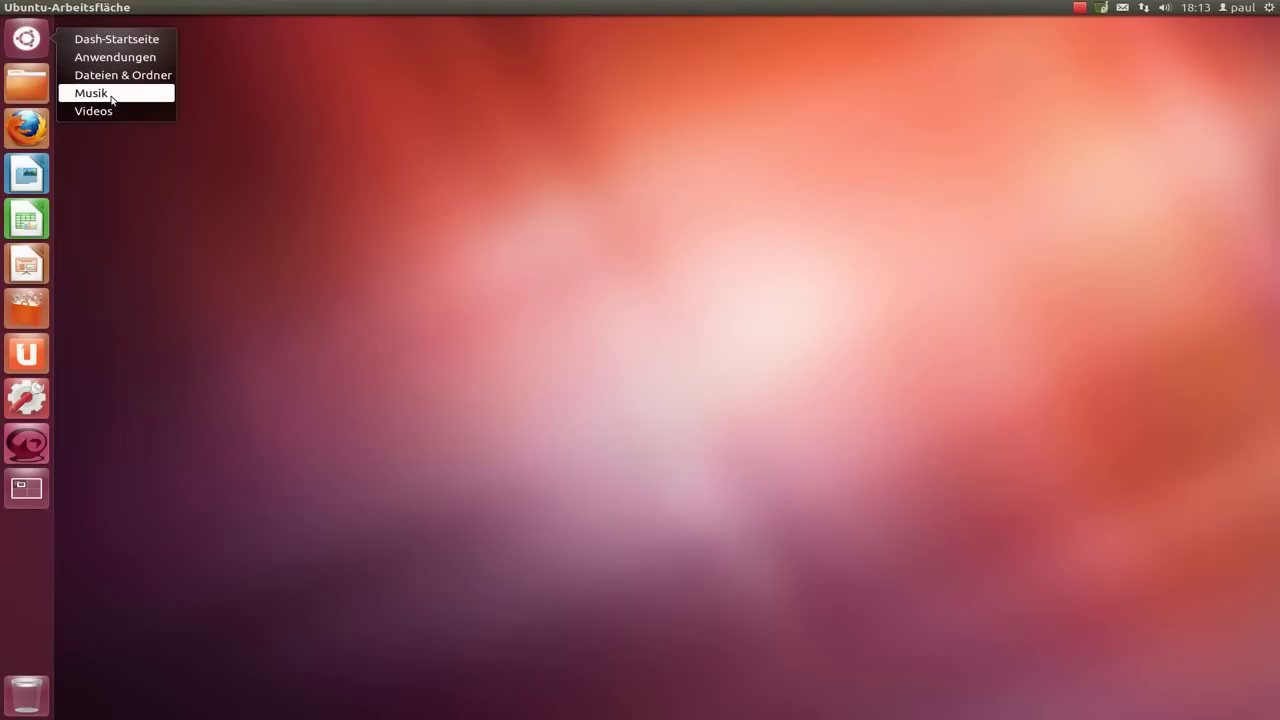
{"action": "left_click", "coordinate": [115, 58]}
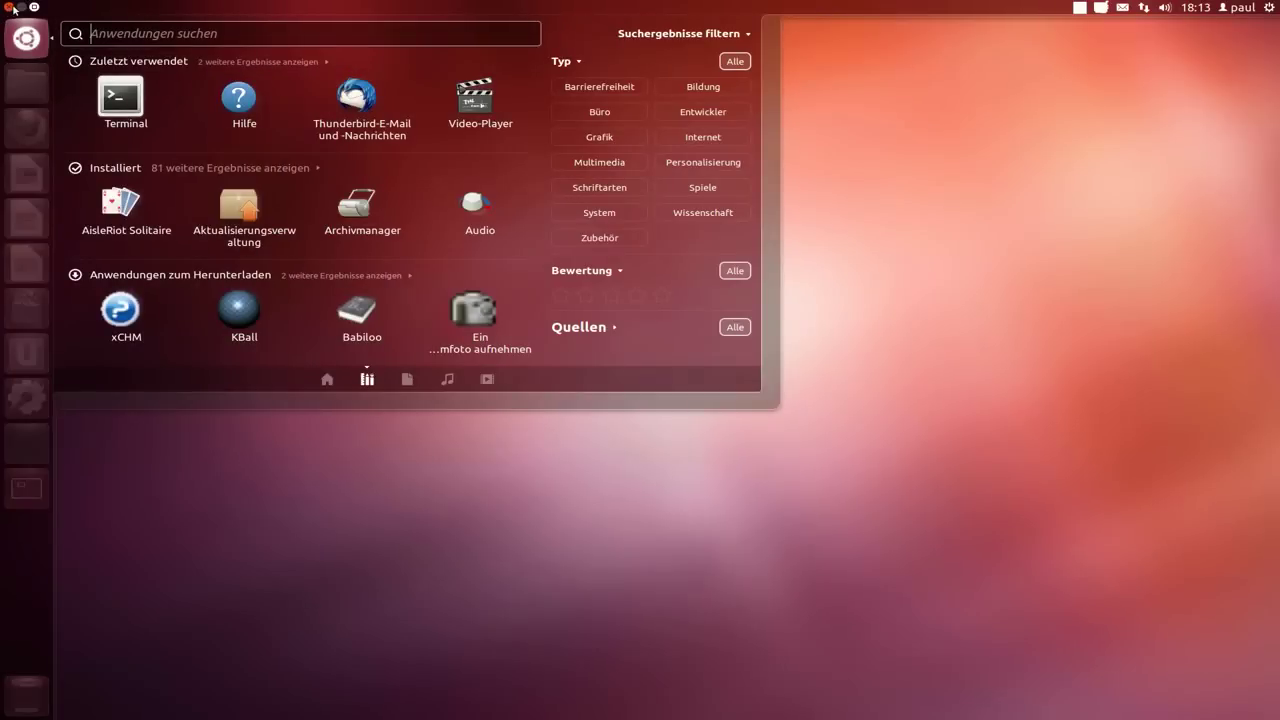
{"action": "left_click", "coordinate": [20, 38]}
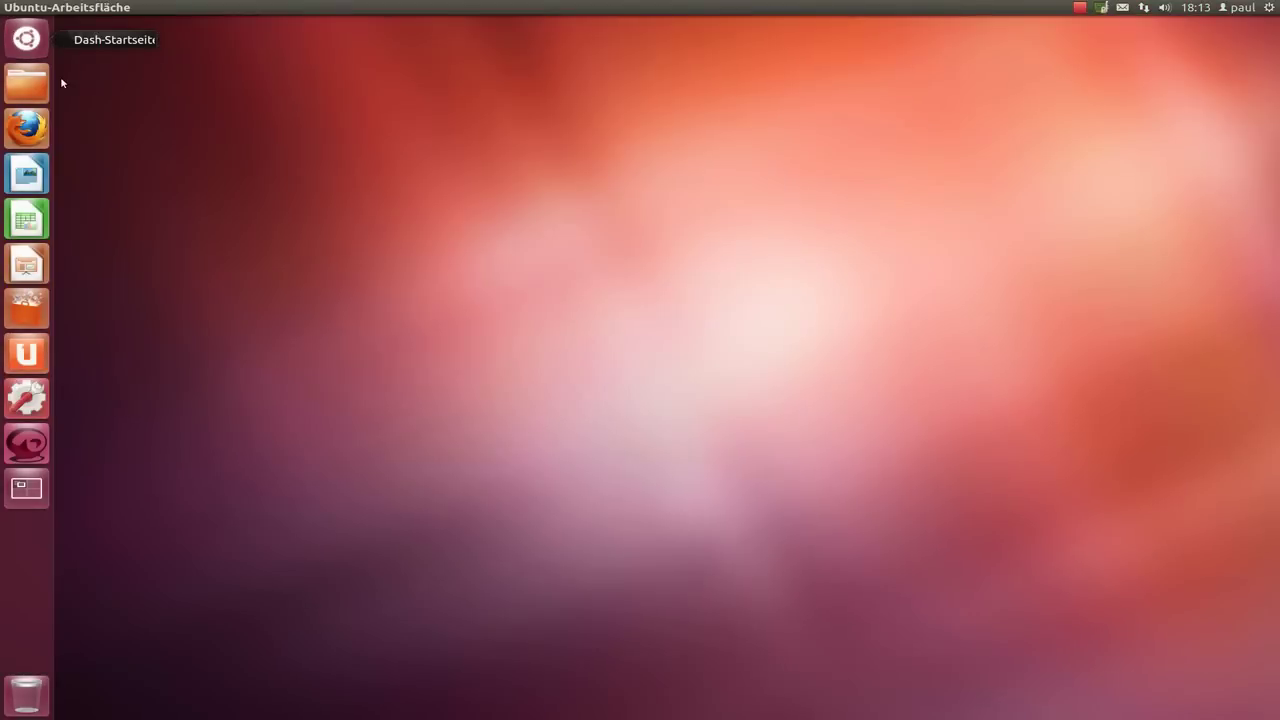
Show the overview of the four workspaces and return to the current one
{"action": "left_click", "coordinate": [30, 487]}
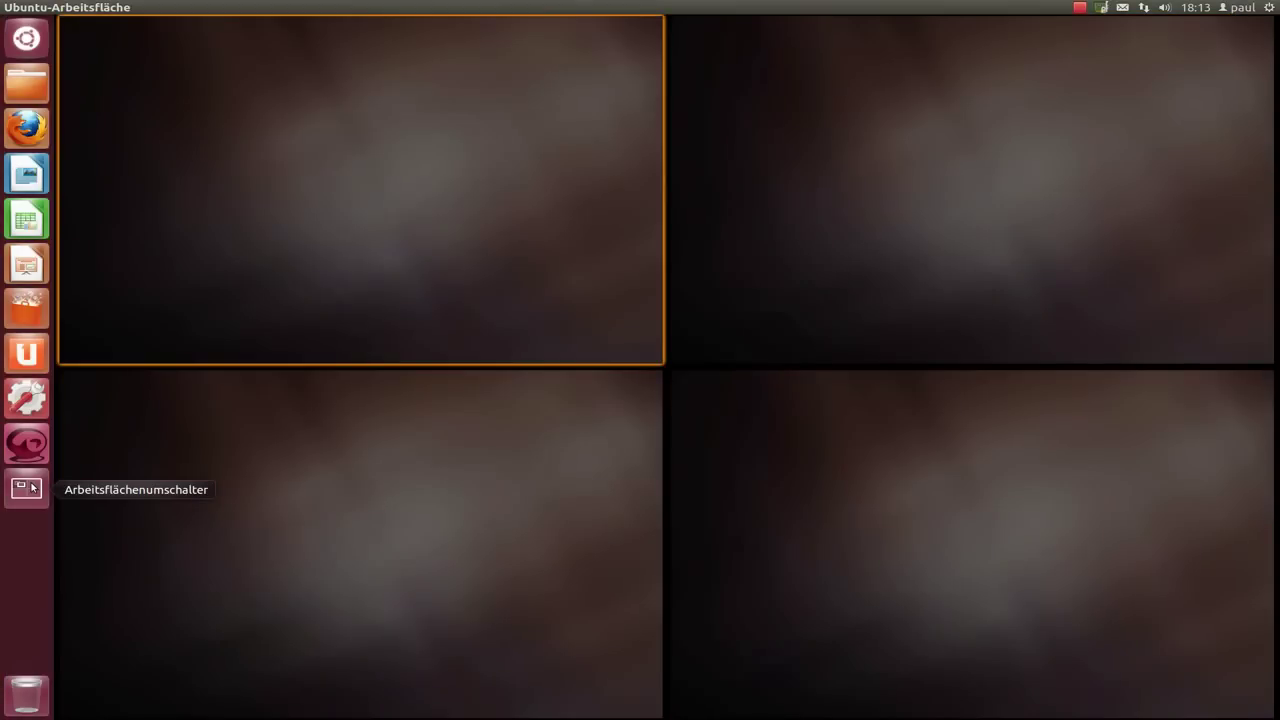
{"action": "left_click", "coordinate": [33, 487]}
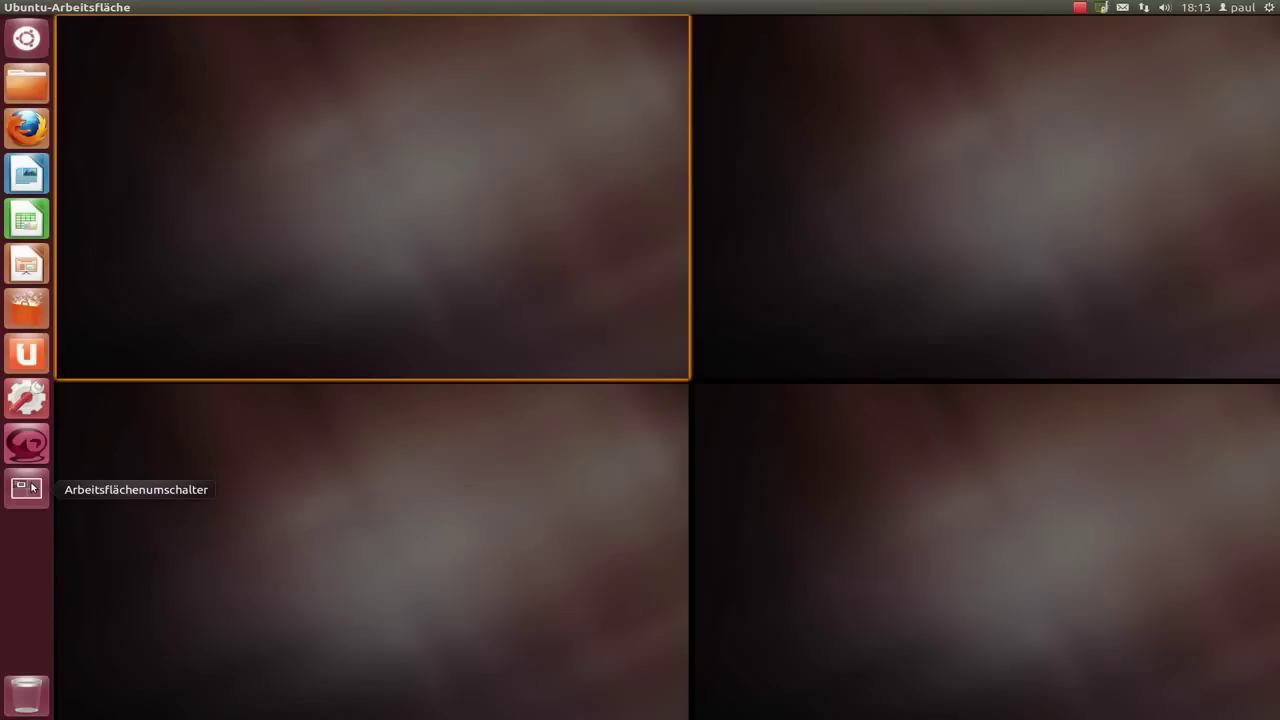
Search the Dash for "ter" and launch Terminal
{"action": "left_click", "coordinate": [27, 38]}
{"action": "type", "text": "ter"}
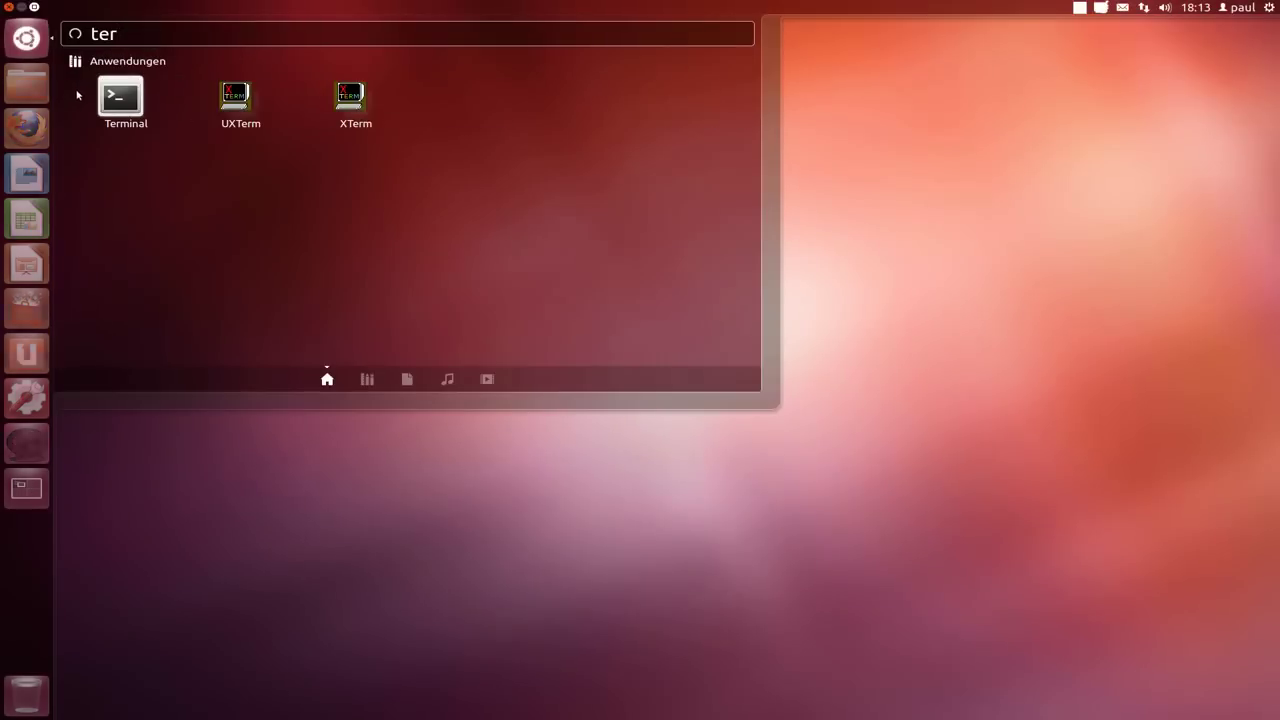
{"action": "key", "text": "Return"}
Run uname -a in the terminal and move its window away from the launcher
{"action": "type", "text": "uname -a"}
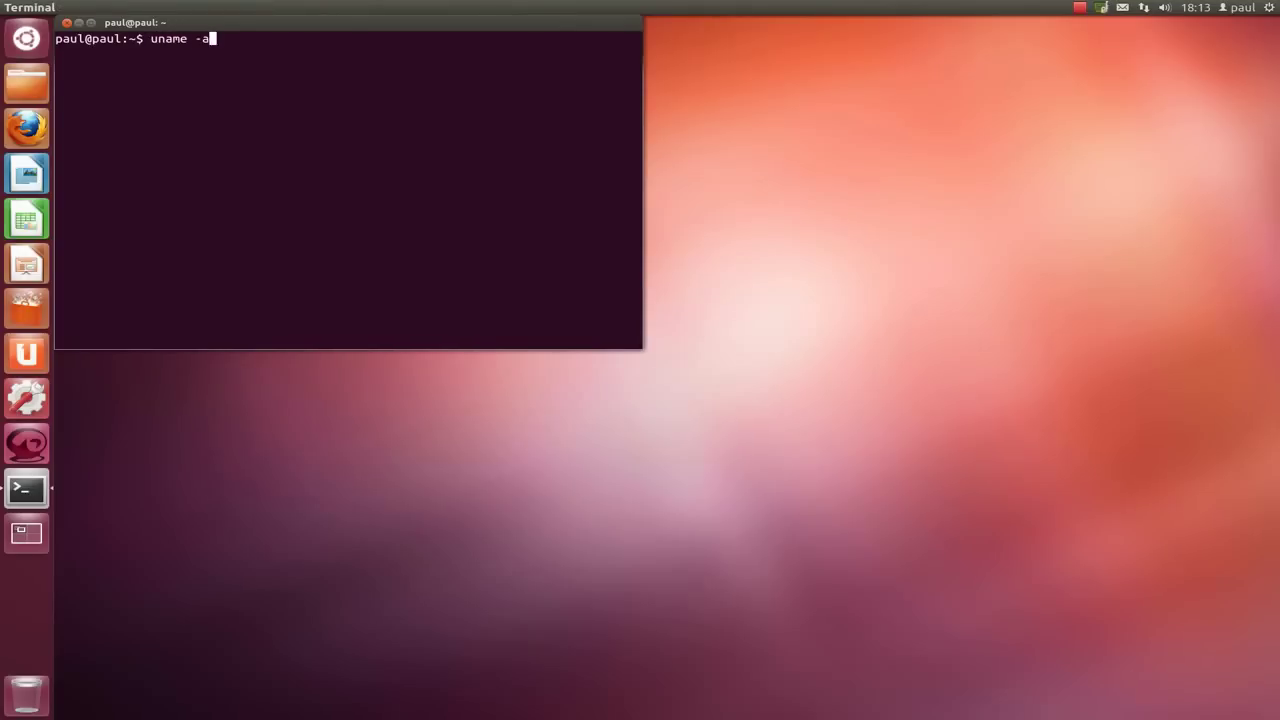
{"action": "key", "text": "Return"}
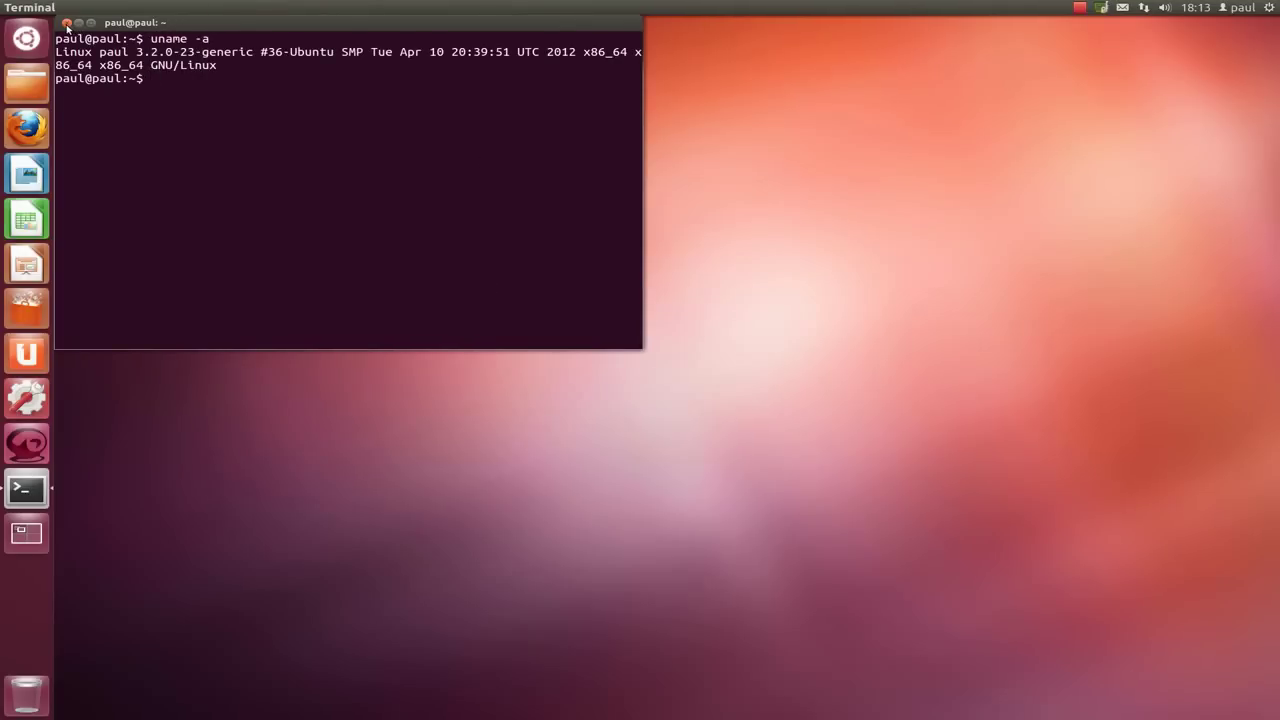
{"action": "left_click_drag", "start_coordinate": [150, 28], "coordinate": [281, 69]}
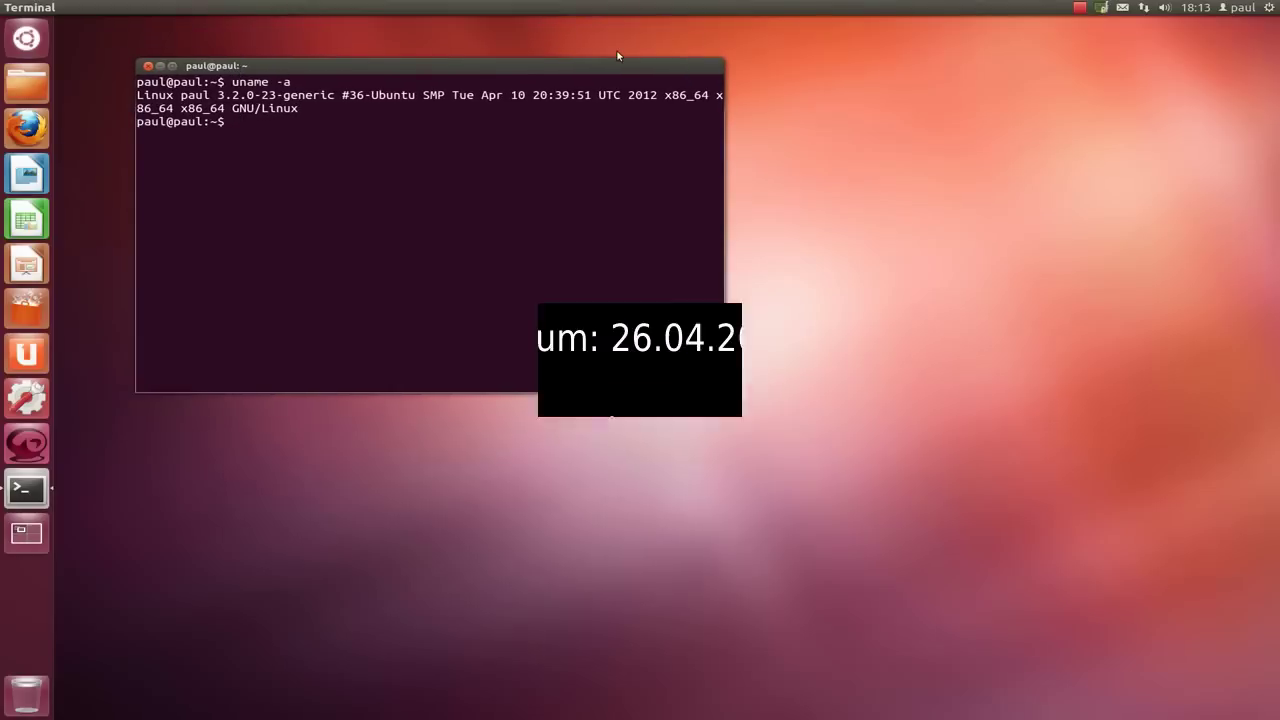